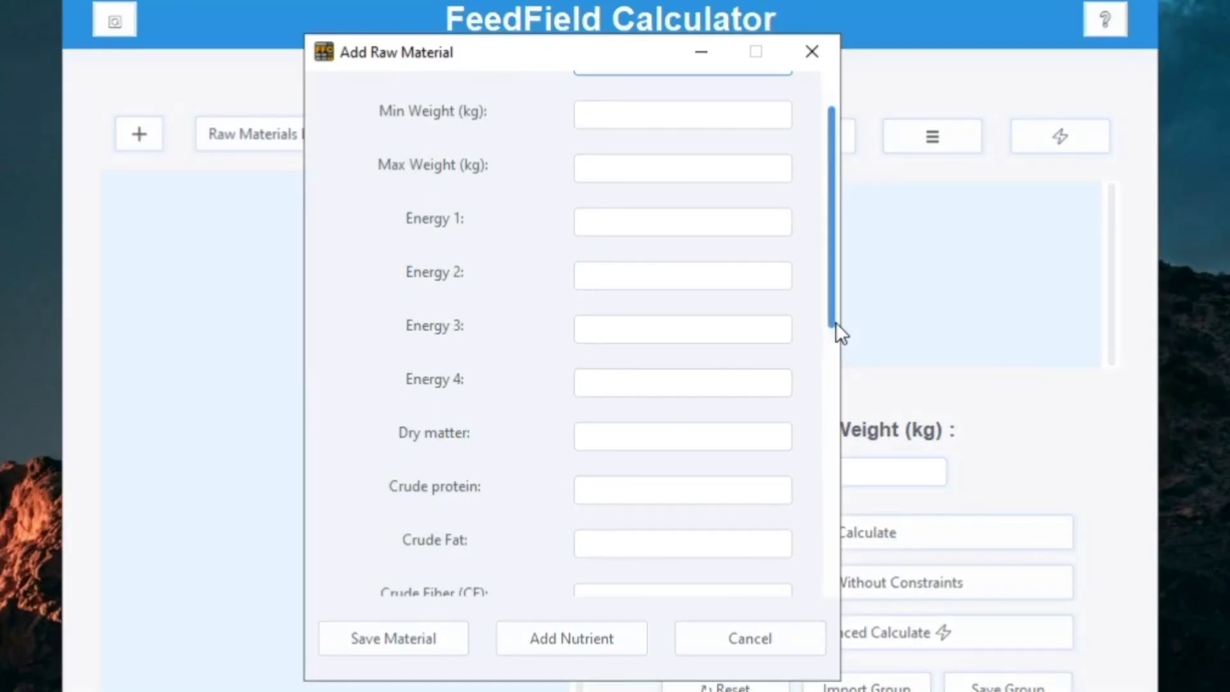
Look through the nutrient fields of the Add Raw Material form and close it without saving.
drag(835, 322, 846, 545)
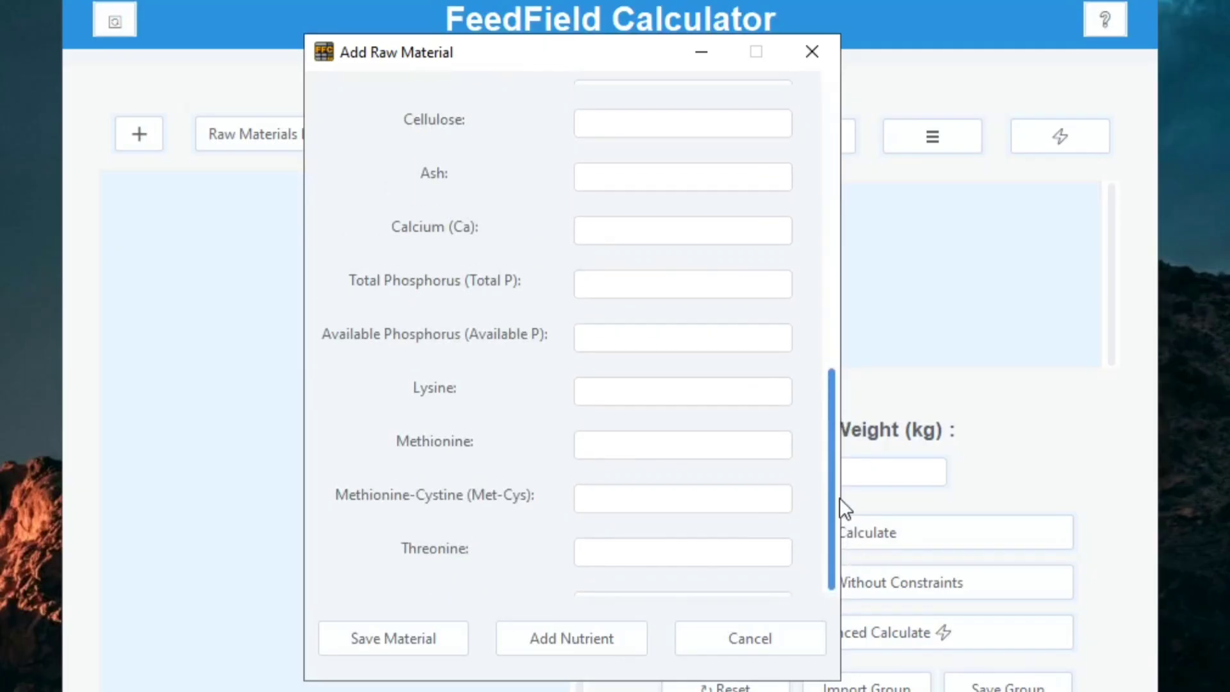
scroll(787, 278, up, 4)
click(811, 51)
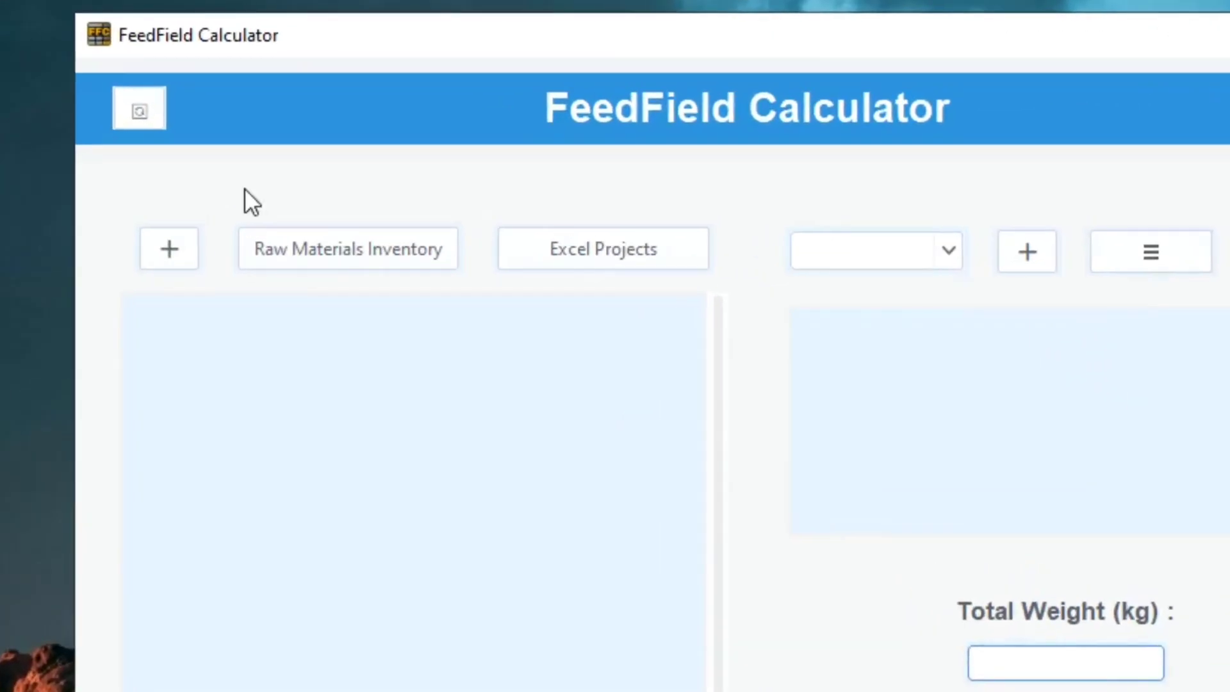
Search the Raw Materials Inventory for "soy".
click(320, 164)
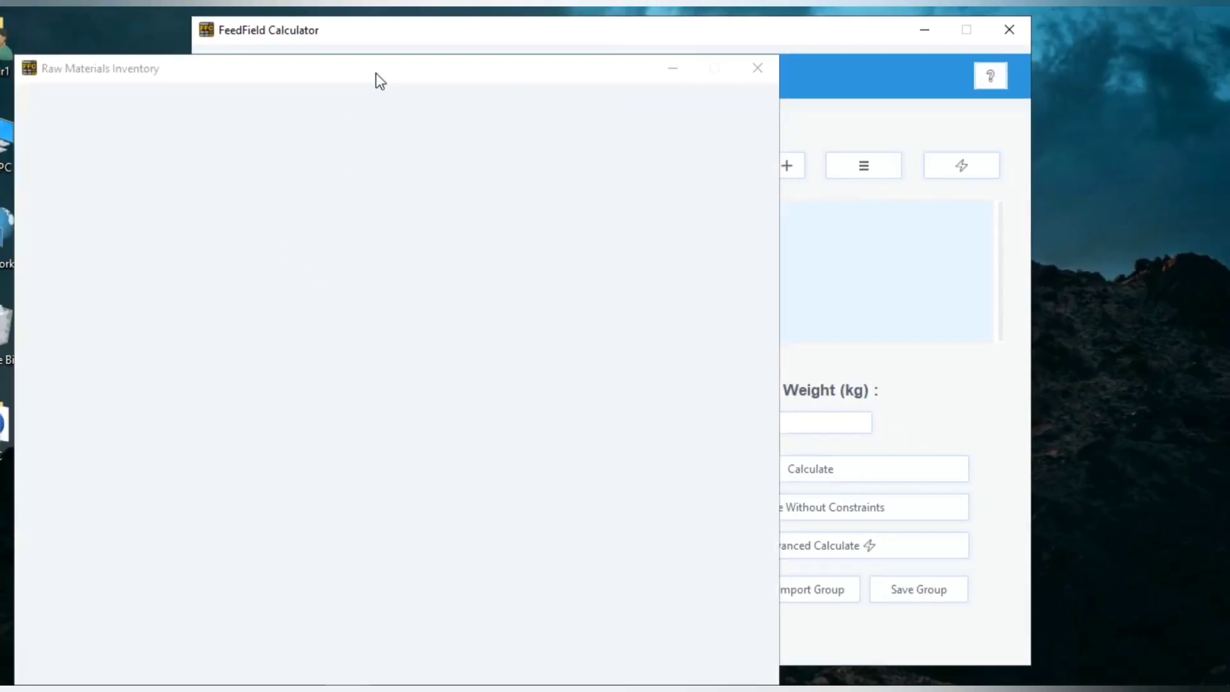
drag(376, 70, 602, 28)
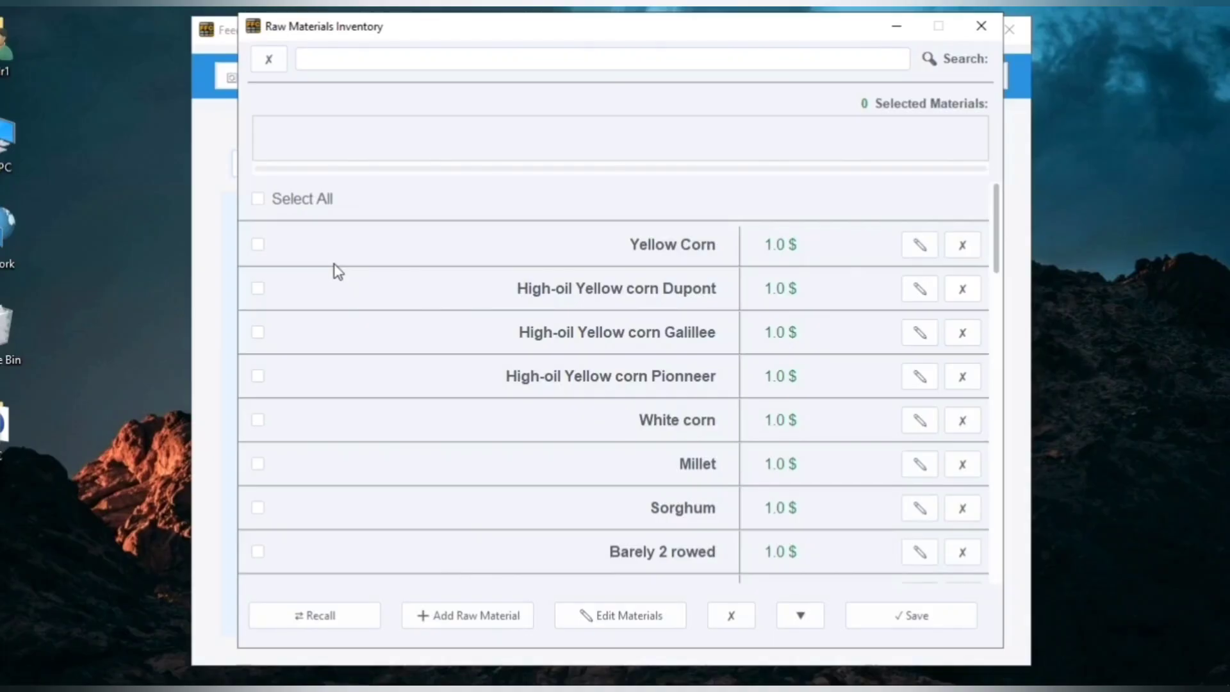
drag(972, 384, 972, 186)
click(533, 74)
text(s)
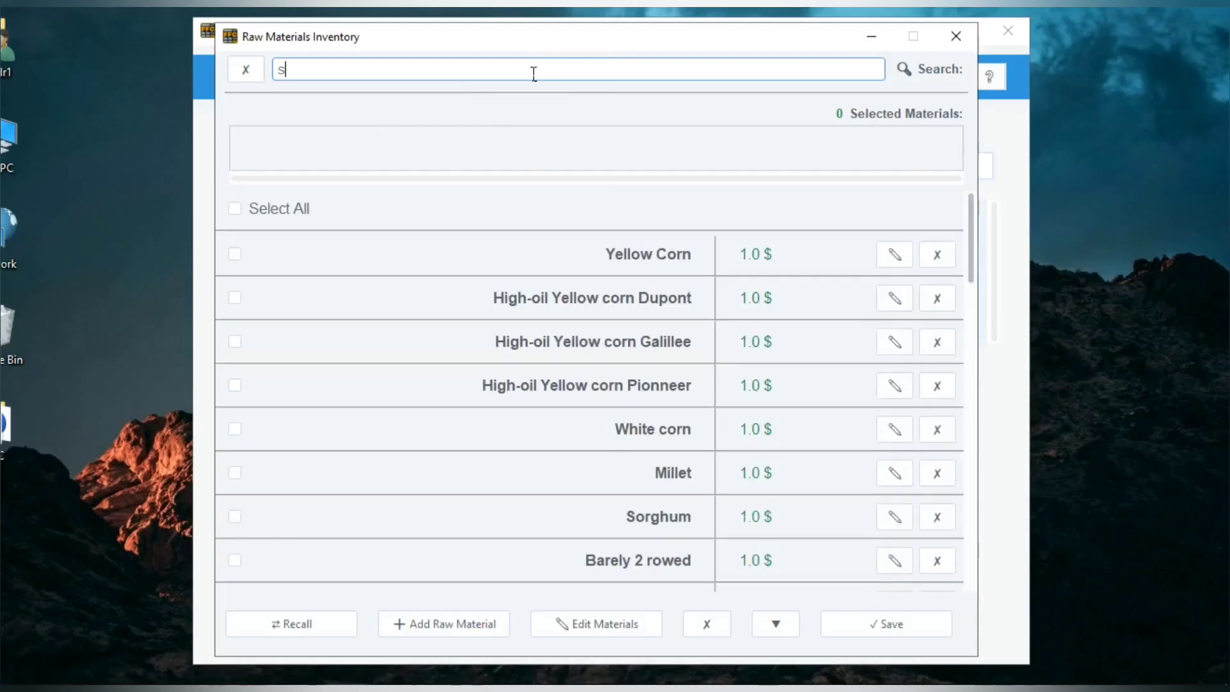
text(oy)
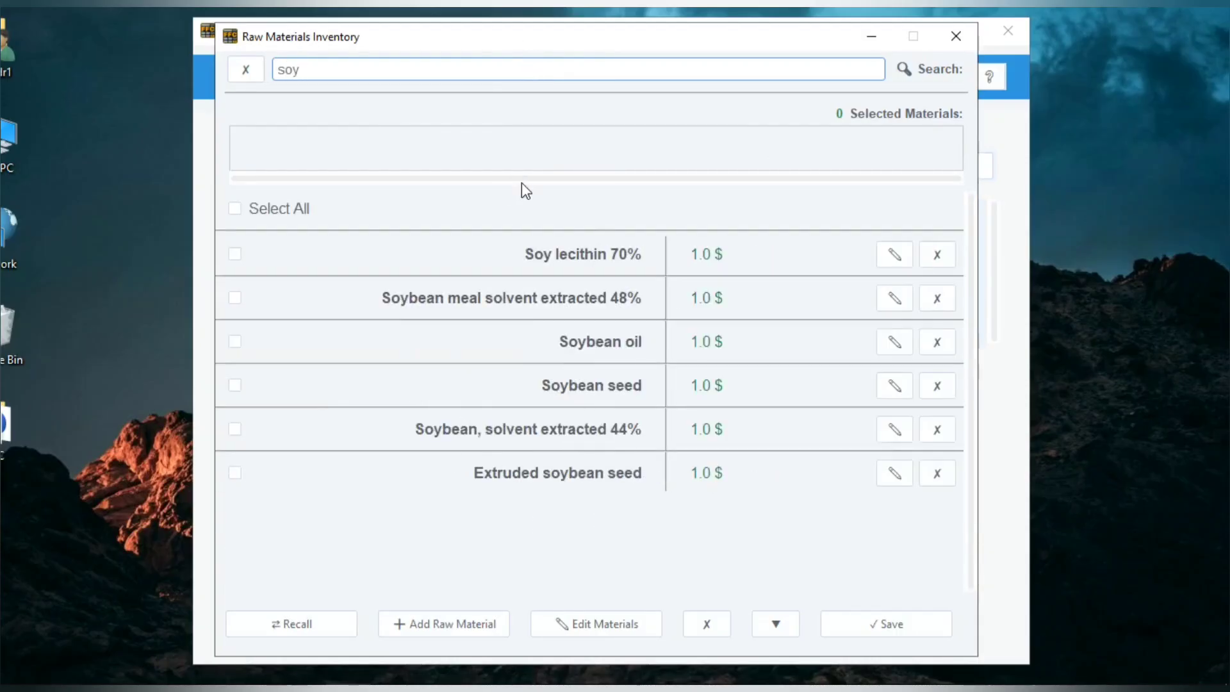
Recall Soy lecithin 70%, Soybean meal 48%, Soybean seed, Soybean solvent extracted 44% and Extruded soybean seed into the formulation list.
click(234, 253)
click(235, 298)
click(234, 385)
click(235, 428)
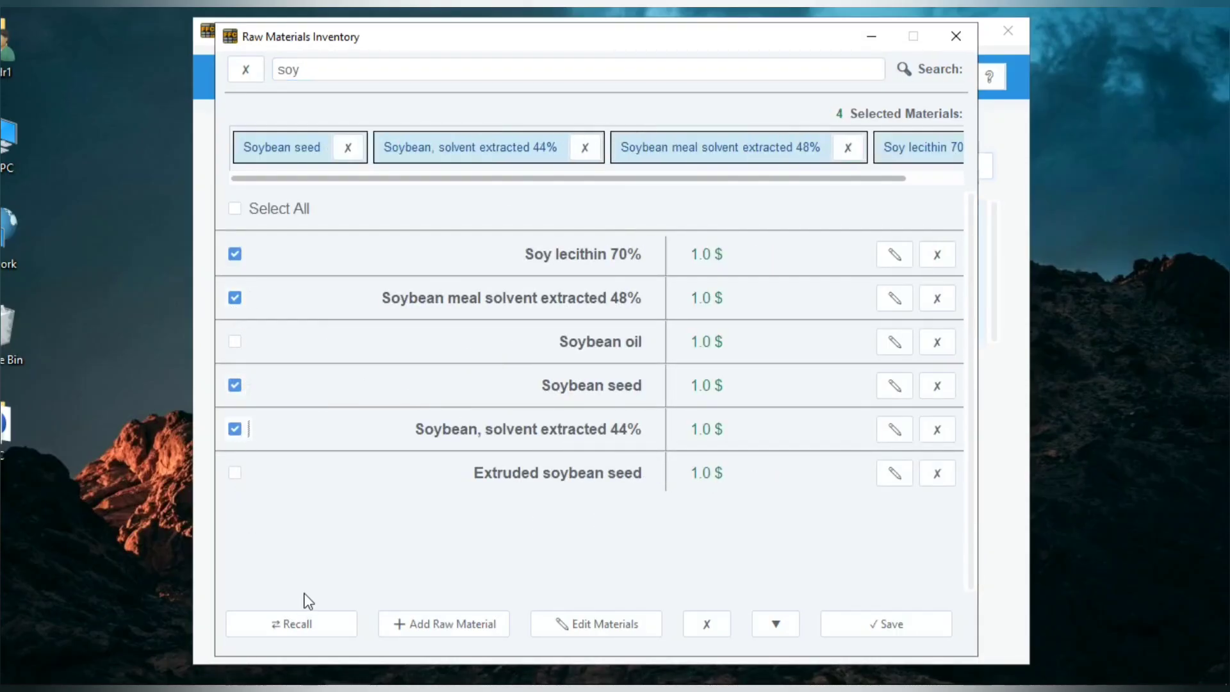
click(324, 622)
click(676, 430)
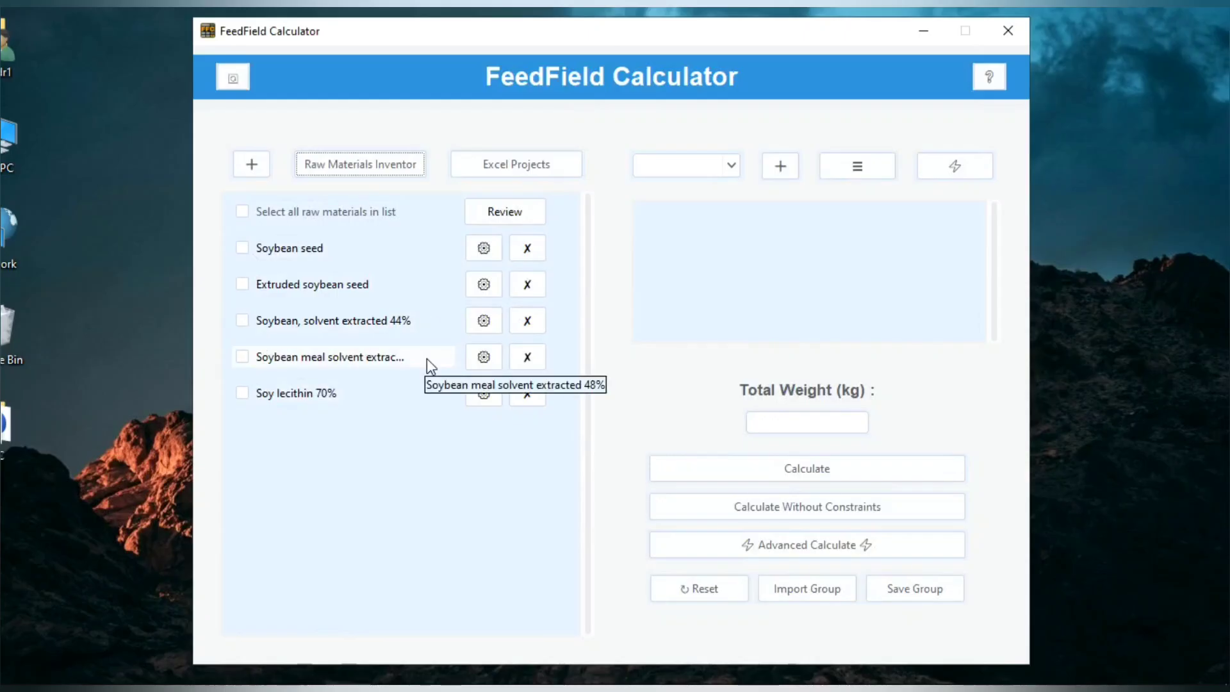
Select all soy materials in the formulation list, then reset the calculator to clear them.
click(275, 213)
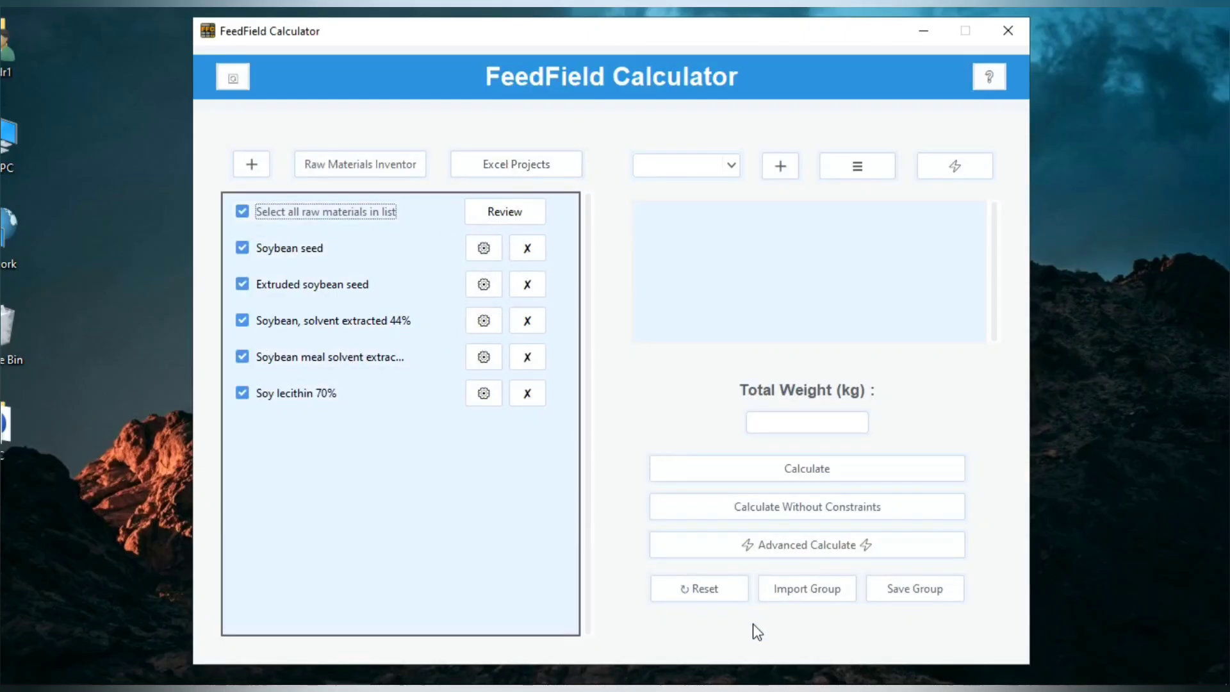
click(700, 589)
click(634, 420)
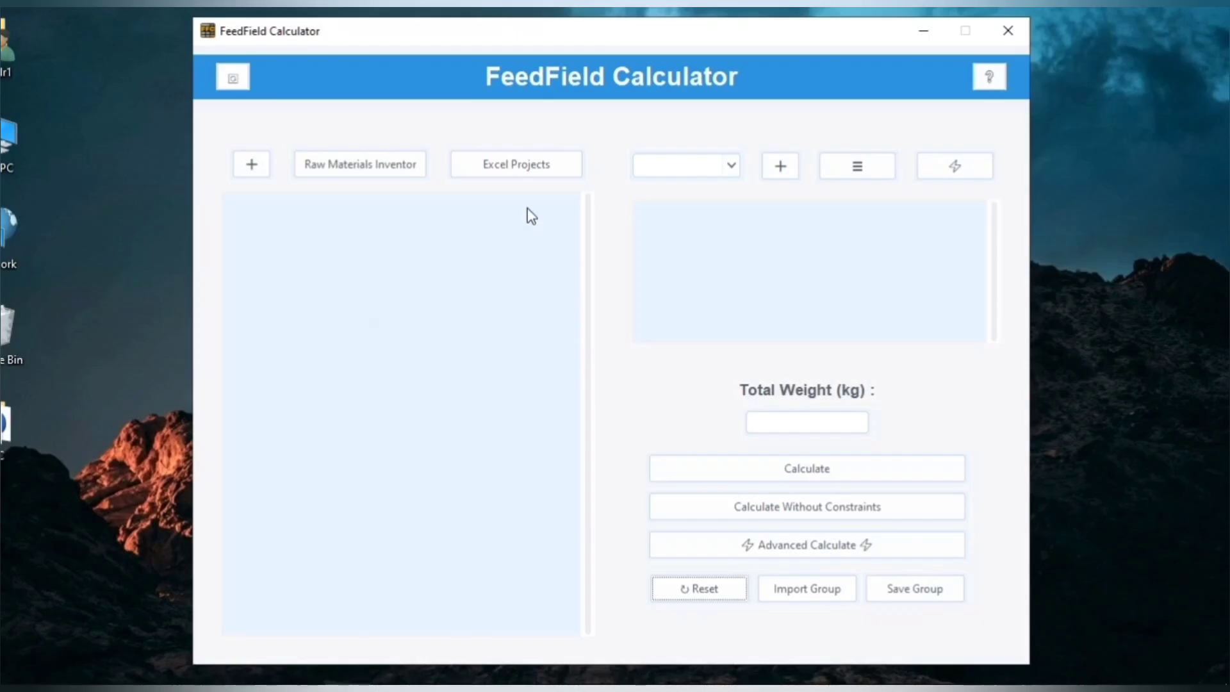
Import the Excel project FeedField E.xlsx from the مشاريع اكسيل folder in FFC on New Volume (D:).
click(508, 168)
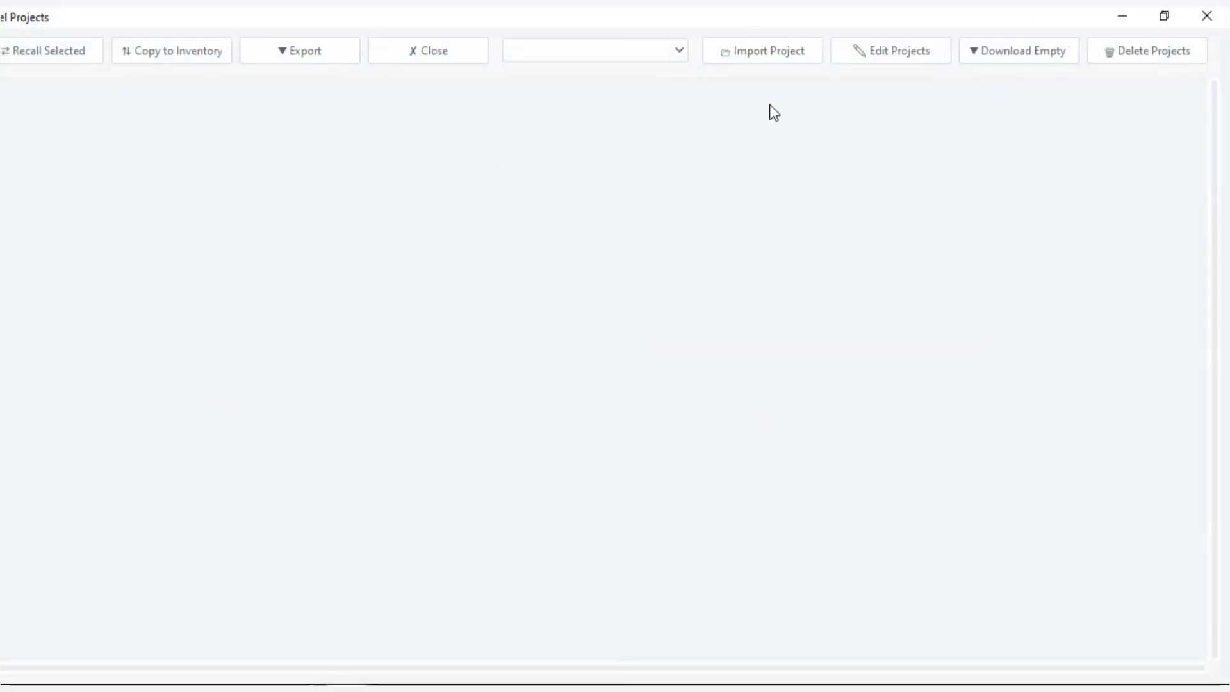
click(735, 50)
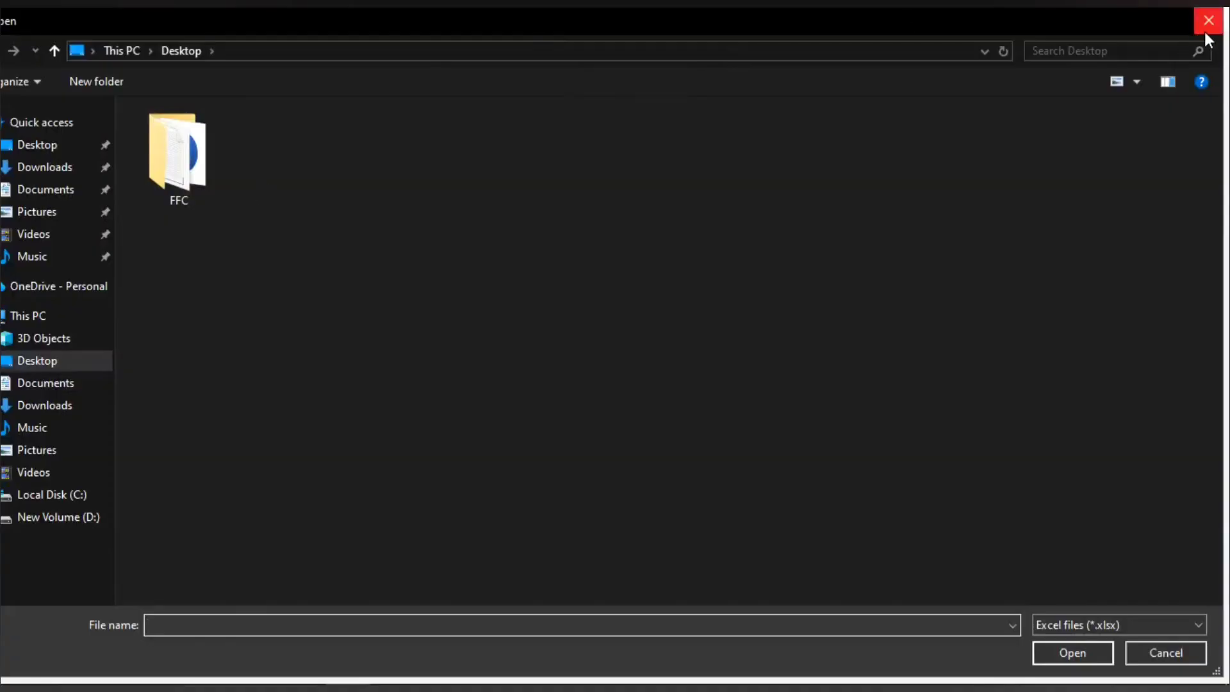
click(1206, 26)
click(760, 61)
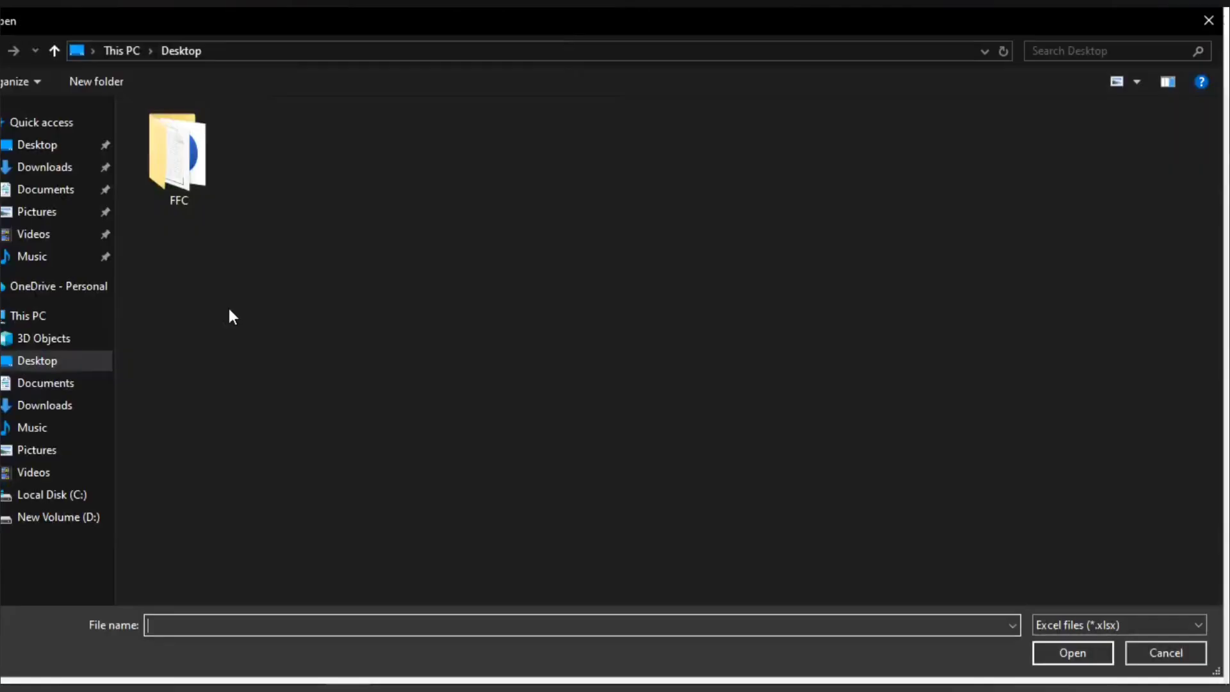
click(68, 517)
double_click(200, 151)
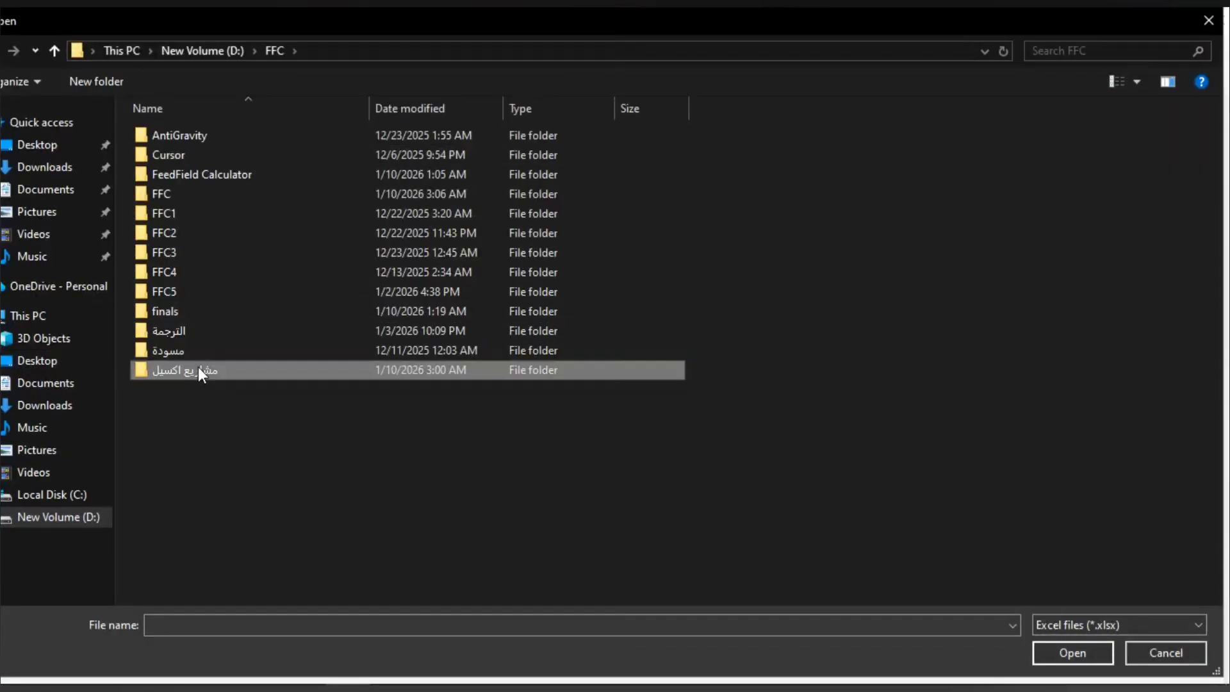
double_click(199, 370)
double_click(212, 162)
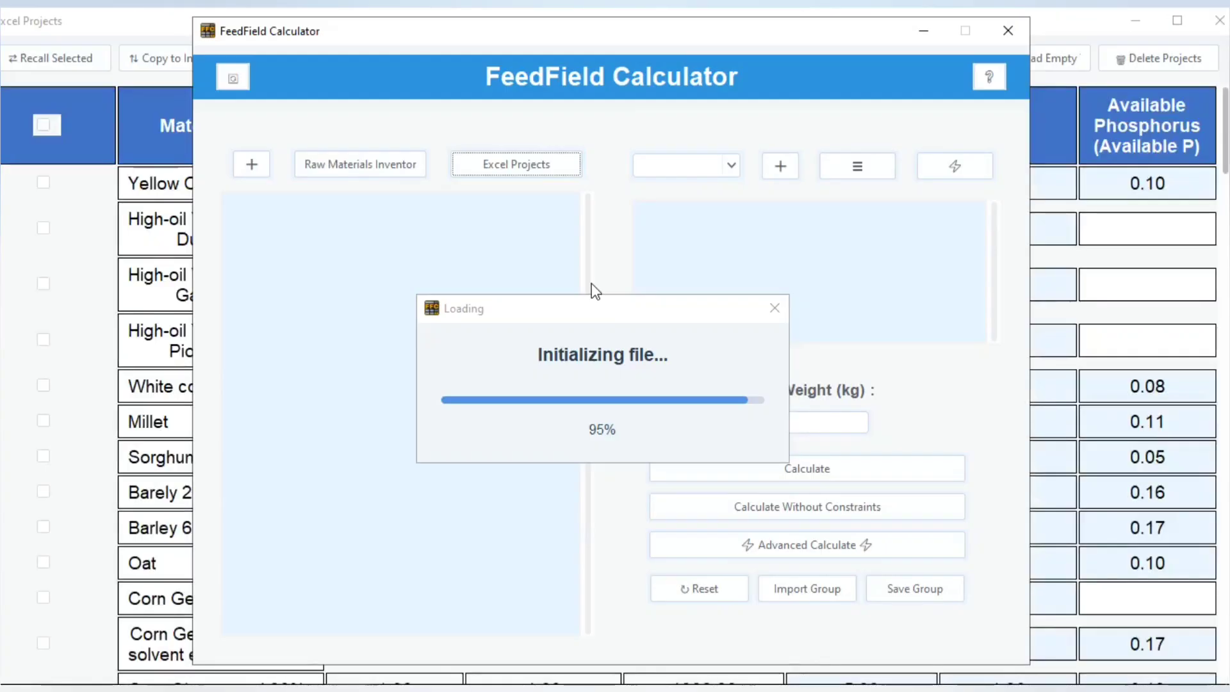
click(659, 420)
double_click(1071, 24)
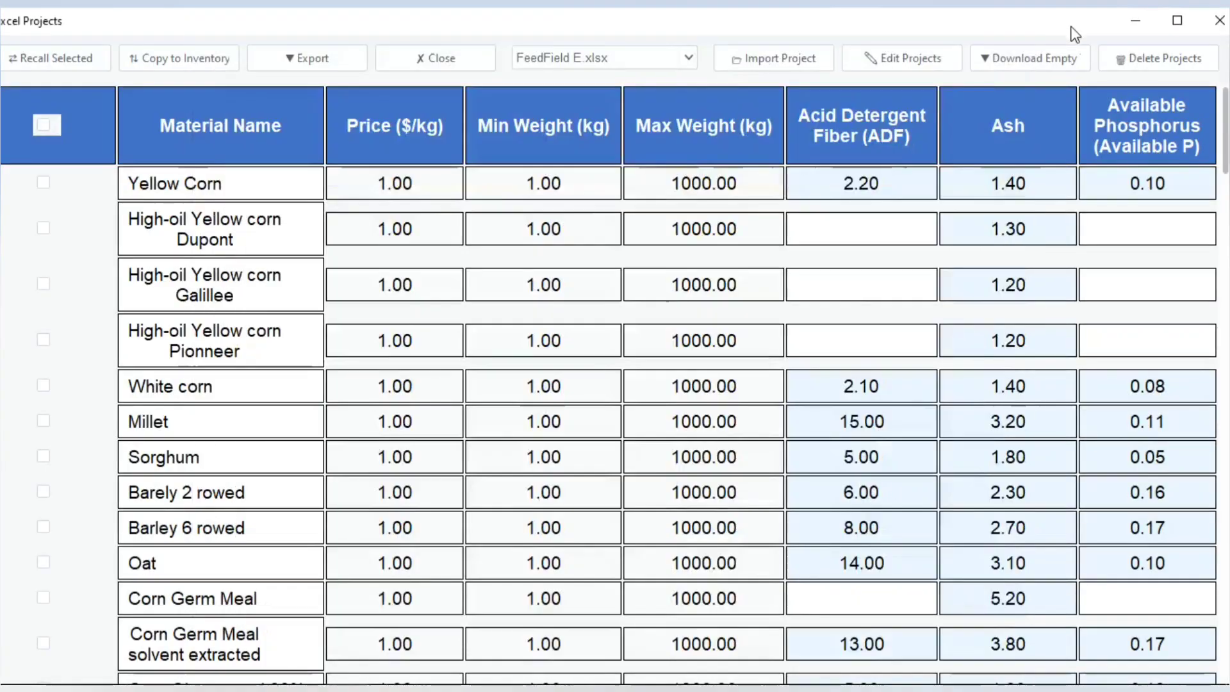
drag(1082, 21, 1217, 37)
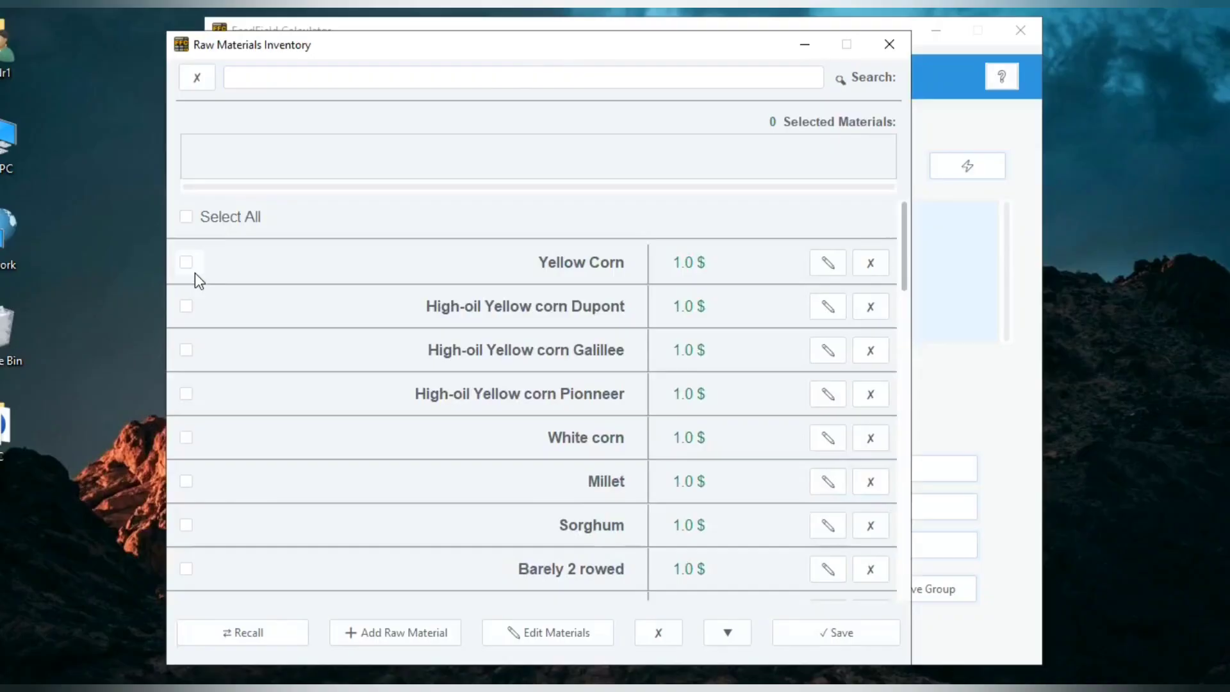
Choose Yellow Corn in the Raw Materials Inventory and select all raw materials in the formulation list.
click(198, 268)
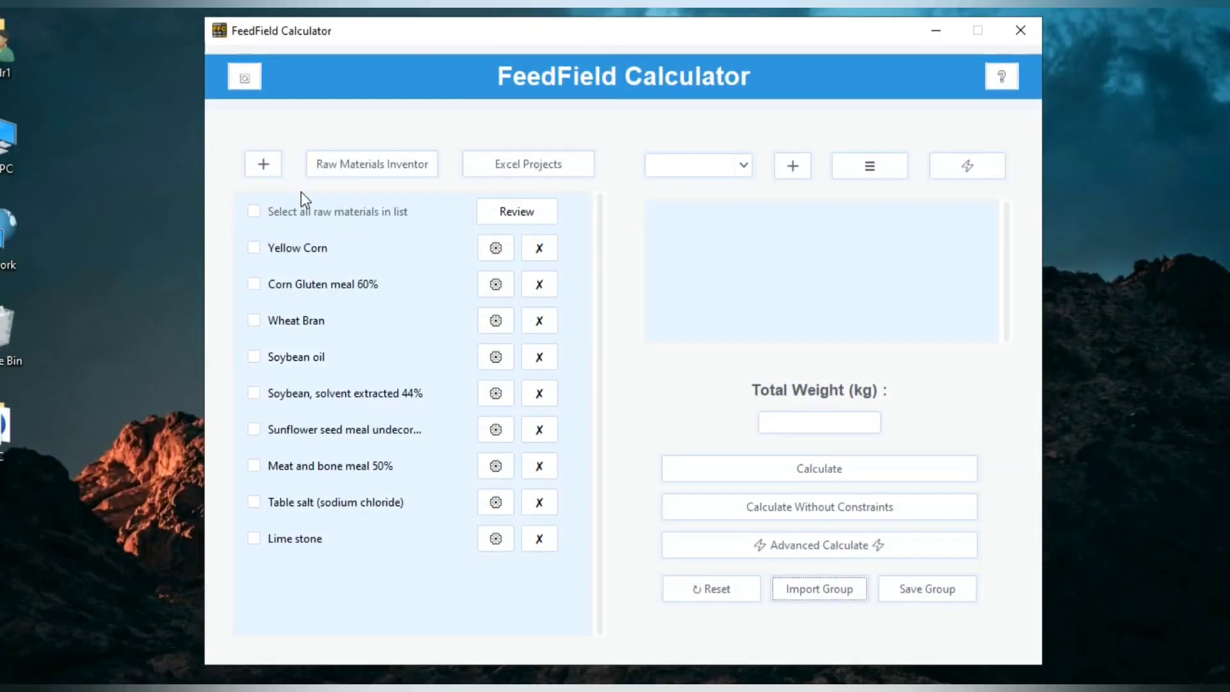
click(301, 204)
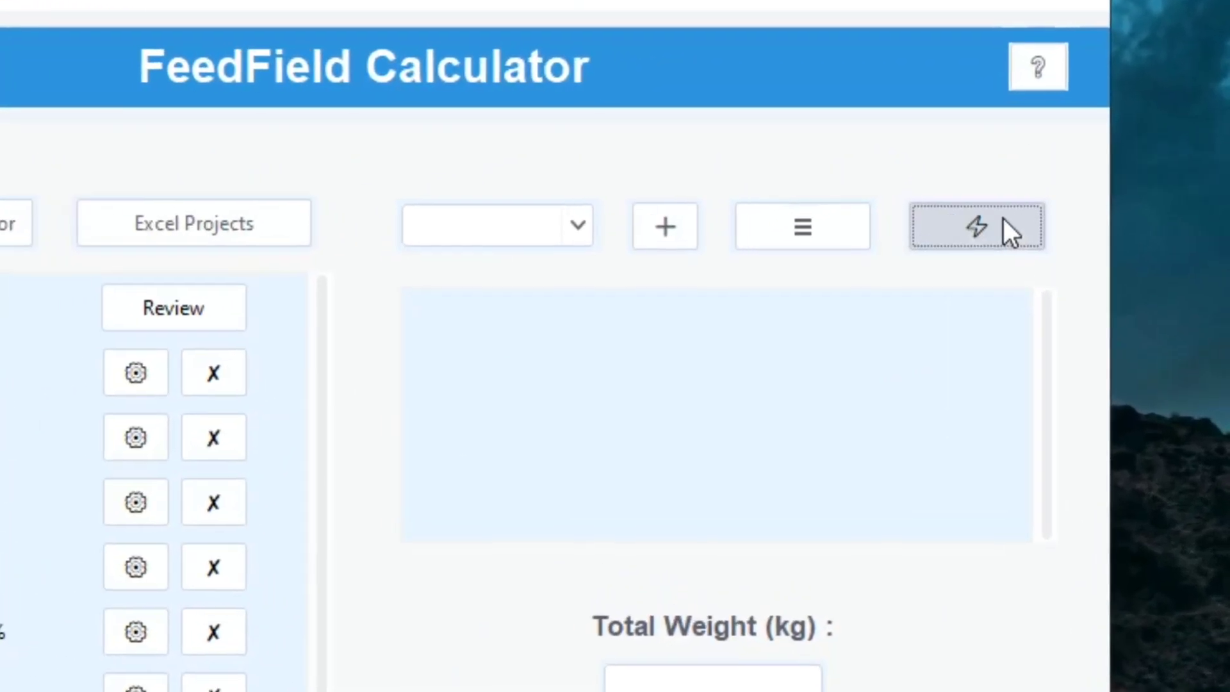
Set both the minimum and maximum limit of Crude protein to 21 in the formulation's chemical analysis.
click(982, 163)
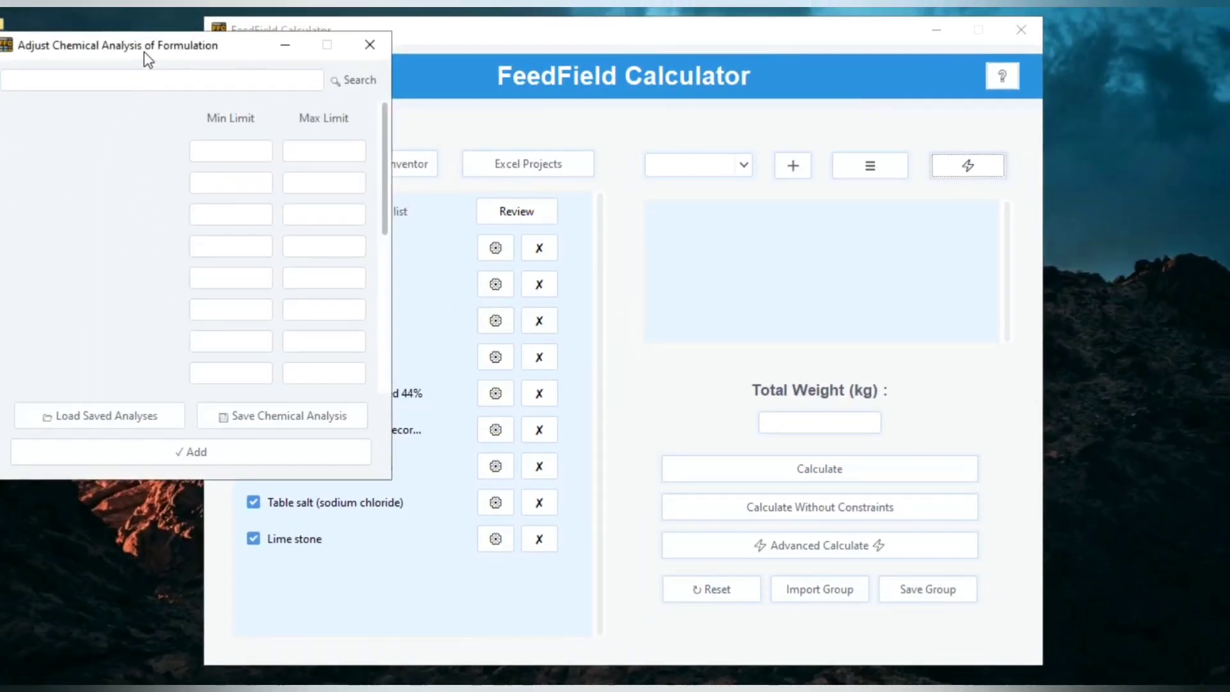
drag(168, 48, 678, 157)
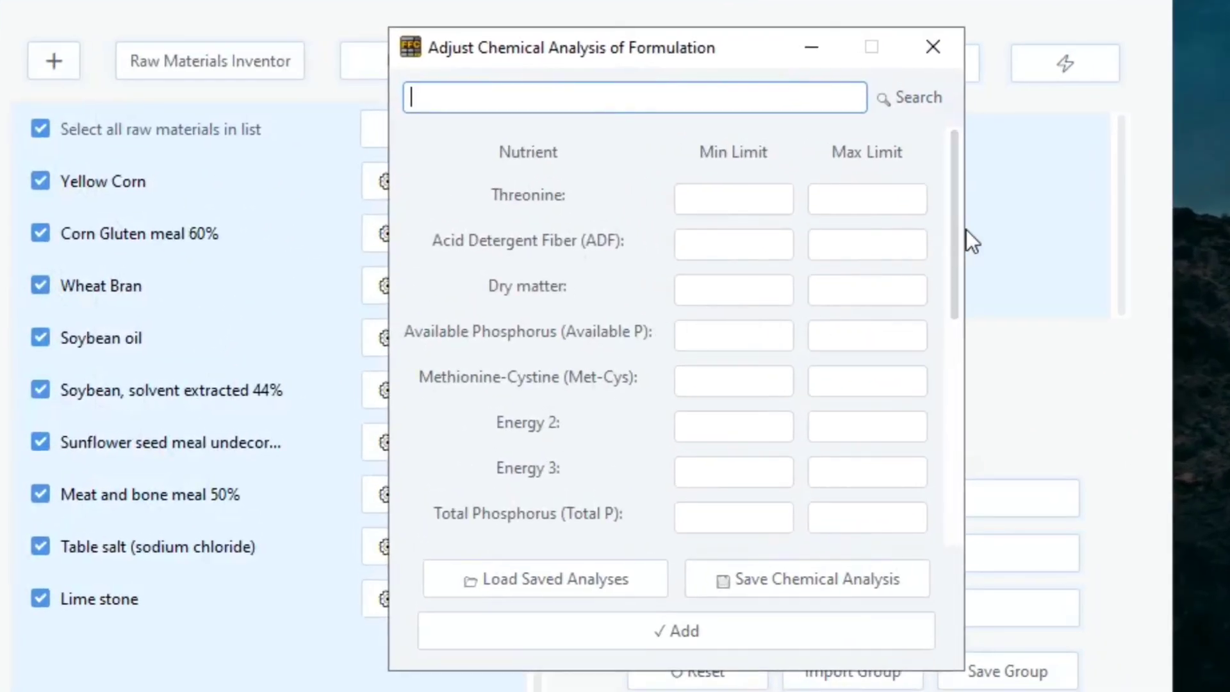
drag(931, 259, 954, 350)
click(761, 268)
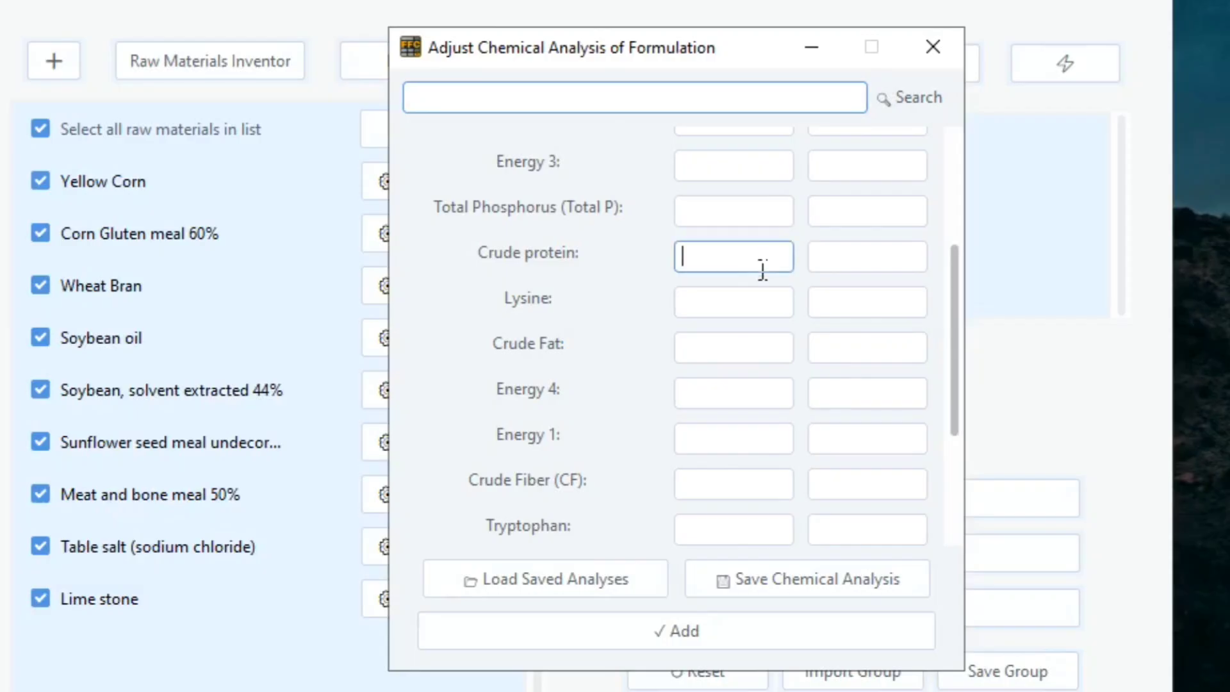
click(843, 272)
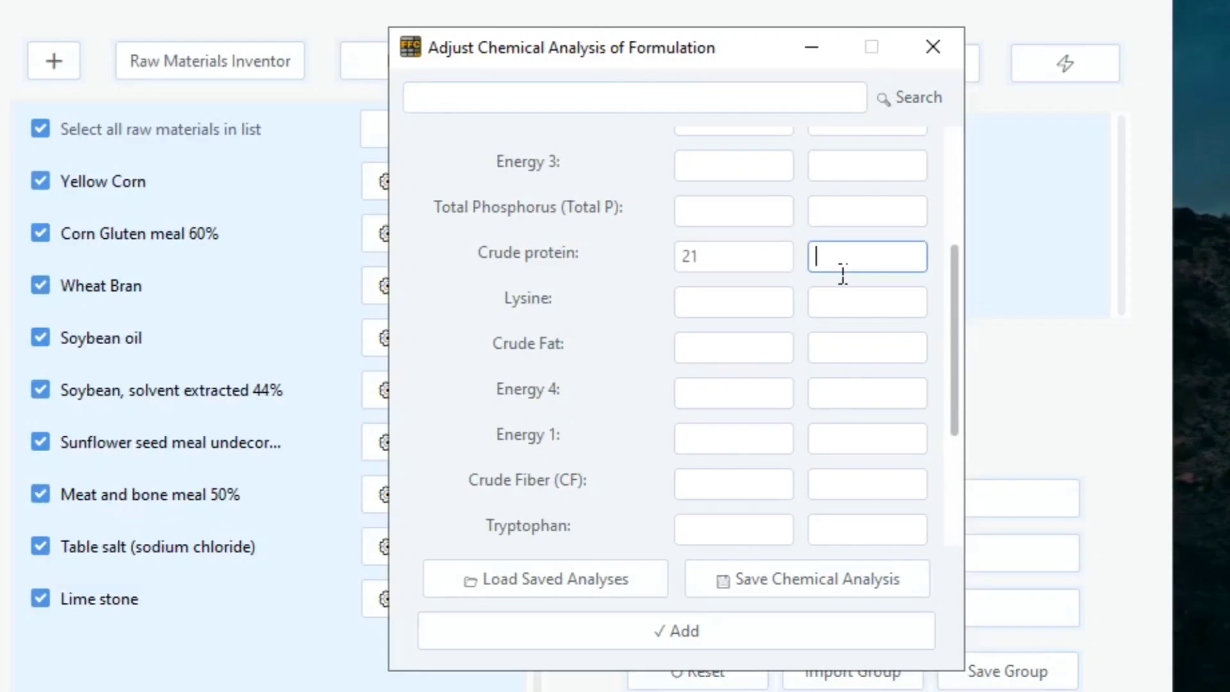
text(21)
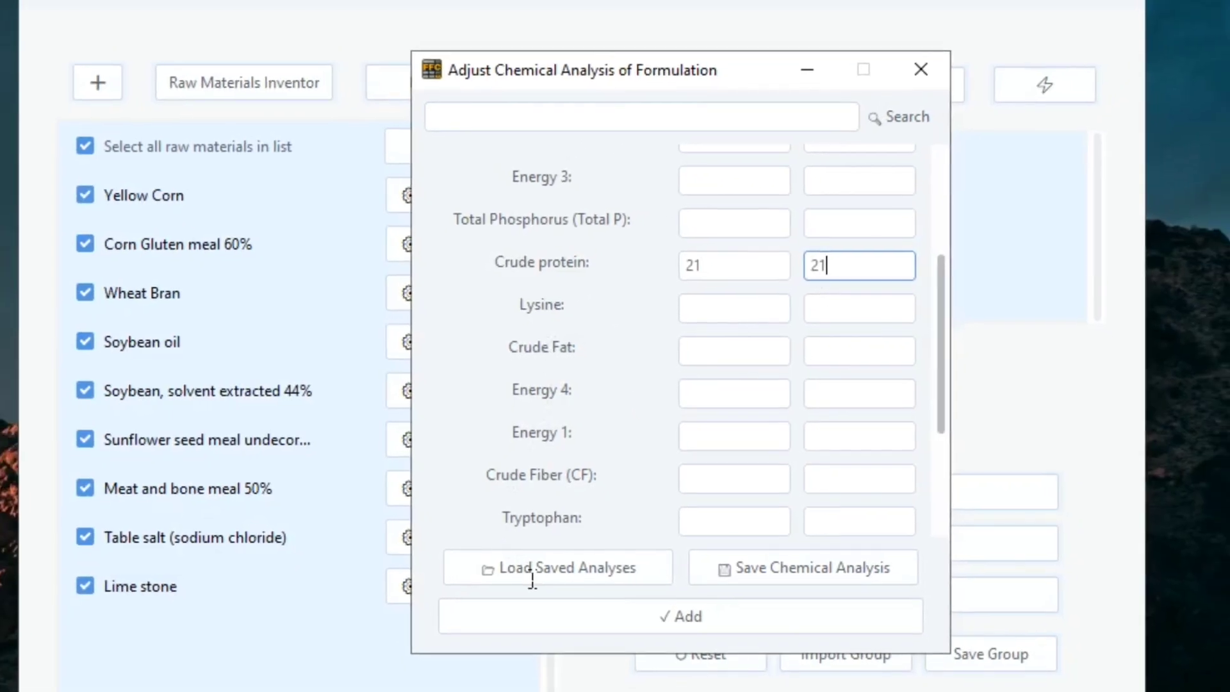
Recall the saved chemical analysis "Poultry fattening" into the formulation.
click(493, 579)
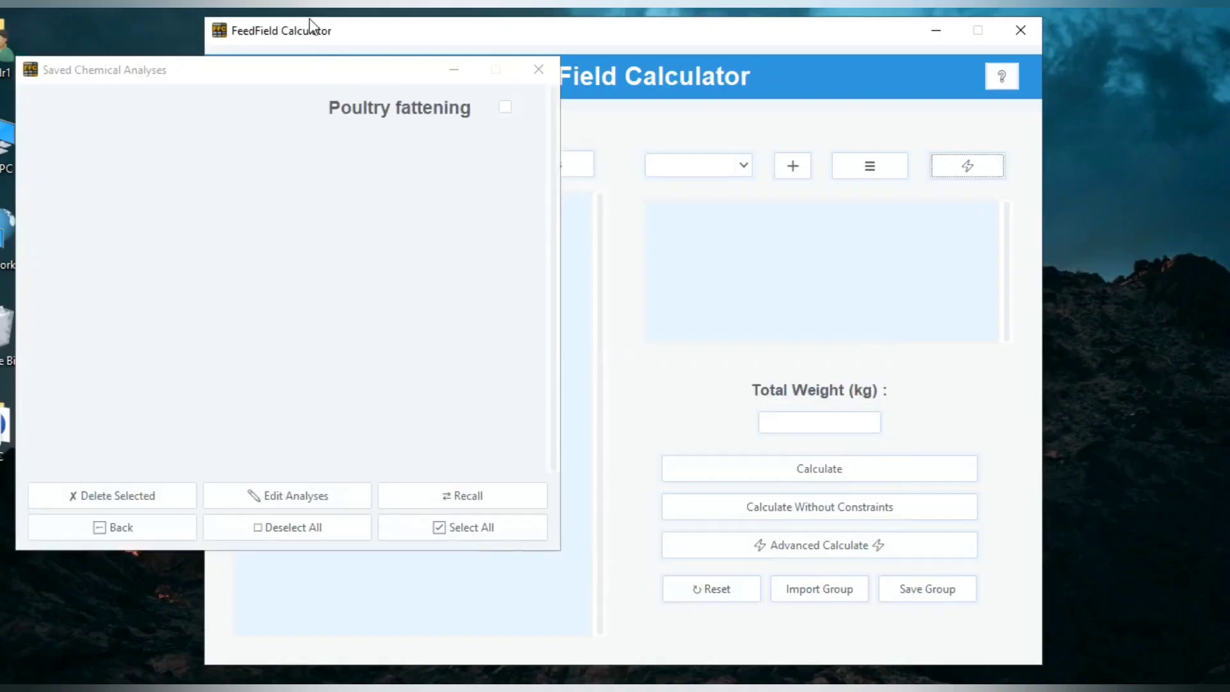
drag(516, 83, 717, 83)
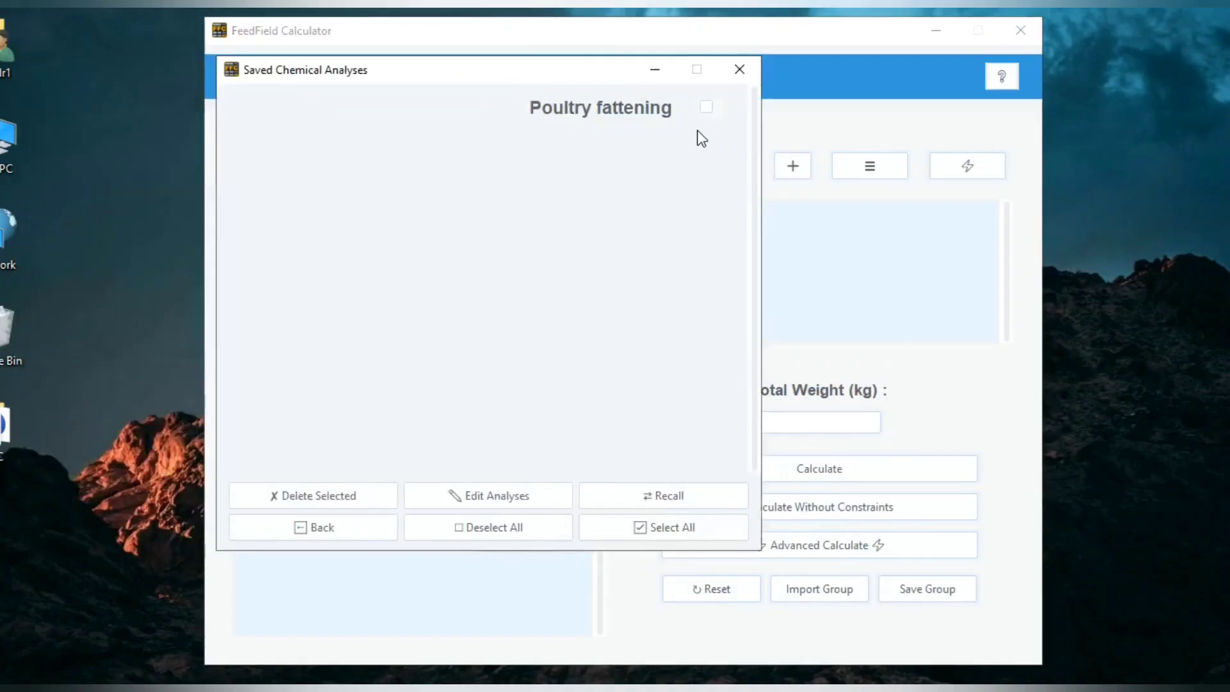
click(677, 498)
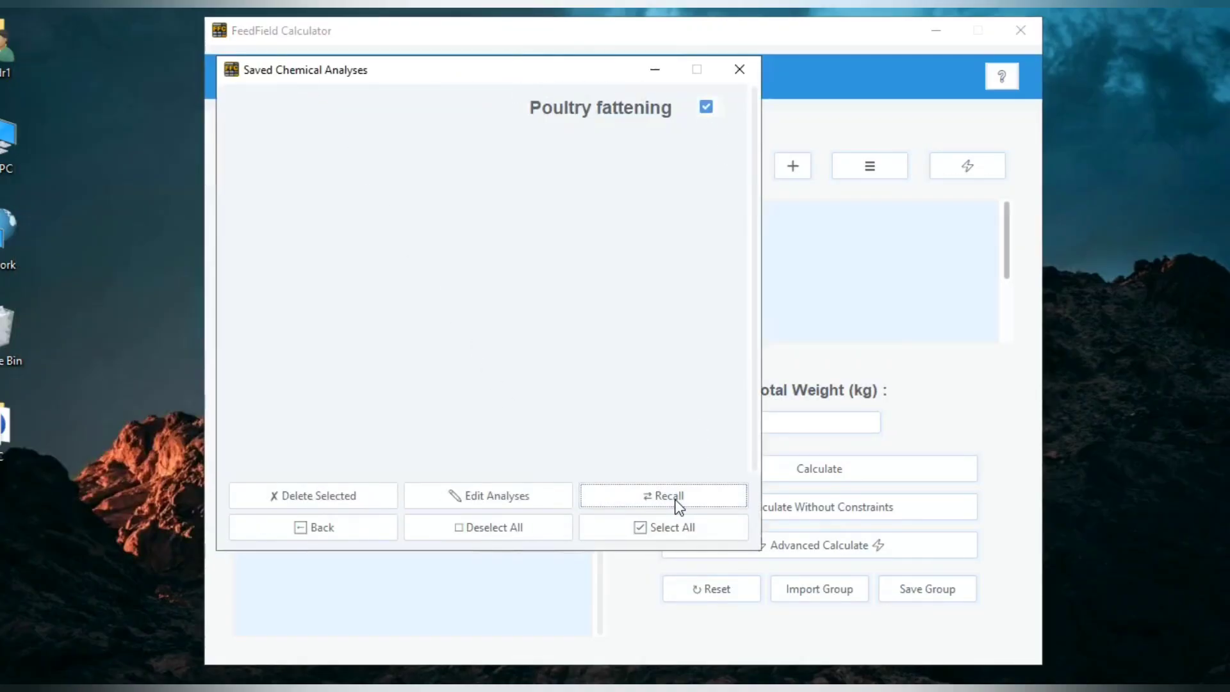
click(728, 422)
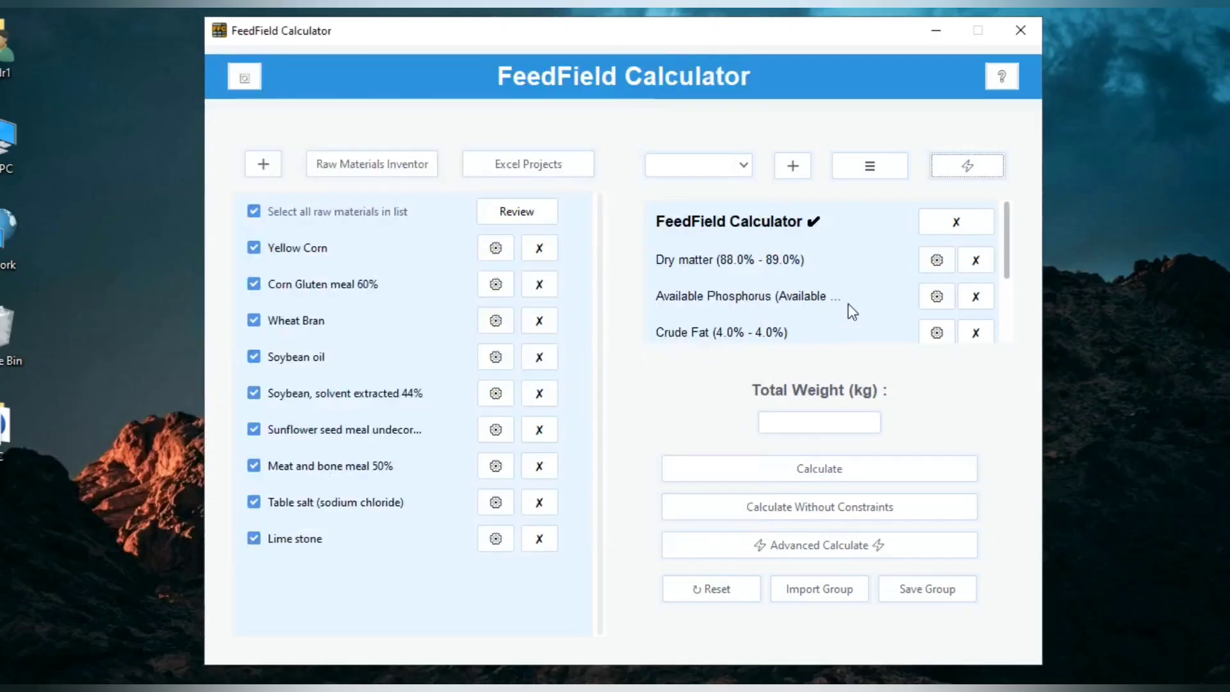
Review the nutrient limits in the recalled chemical analysis list, from dry matter to crude protein.
drag(1001, 242, 1004, 260)
drag(806, 251, 809, 249)
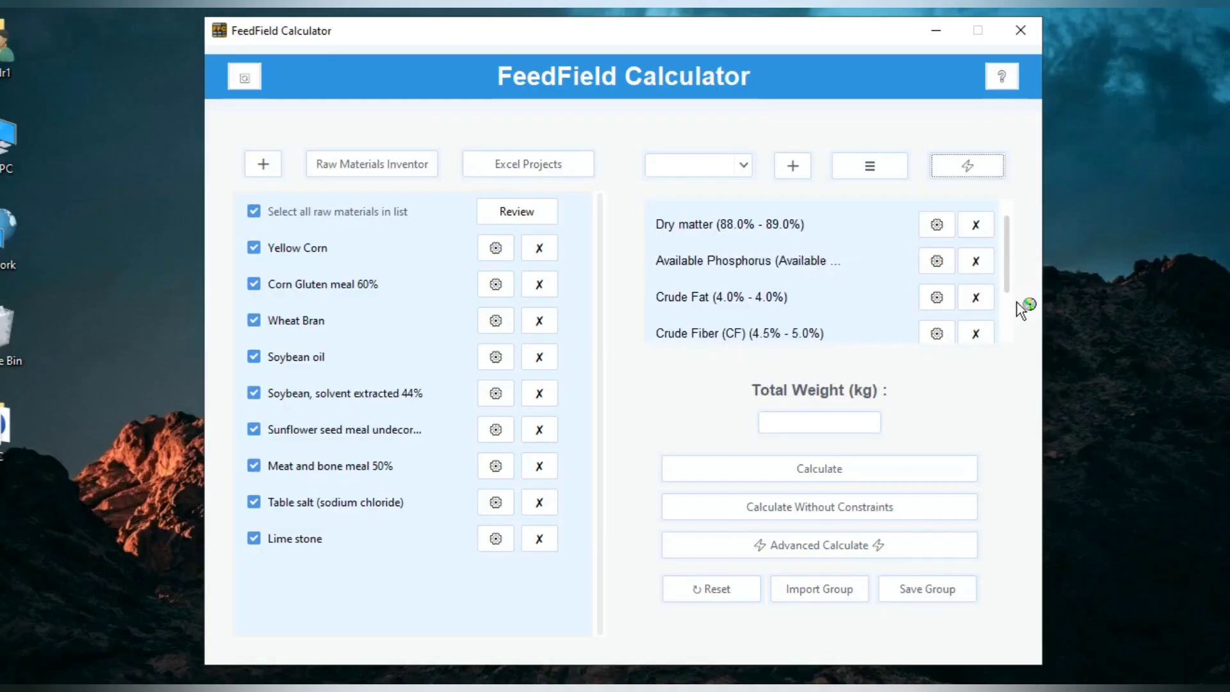
scroll(1007, 299, down, 2)
scroll(1008, 301, down, 1)
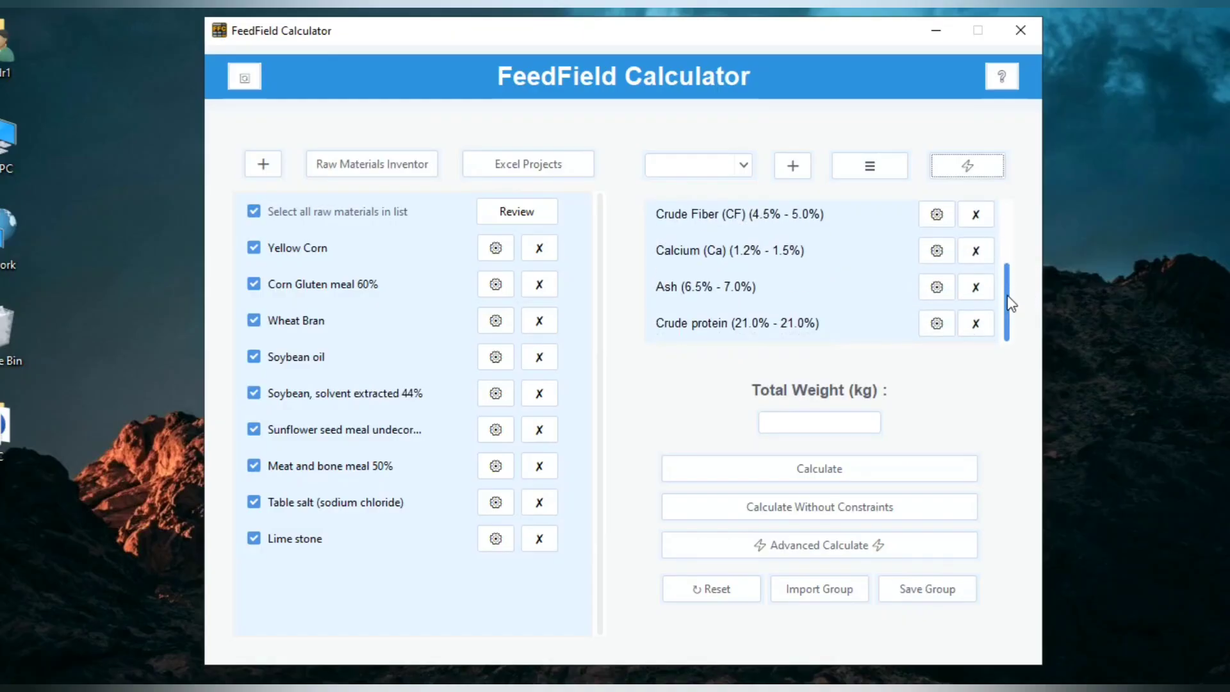
drag(1011, 312, 996, 236)
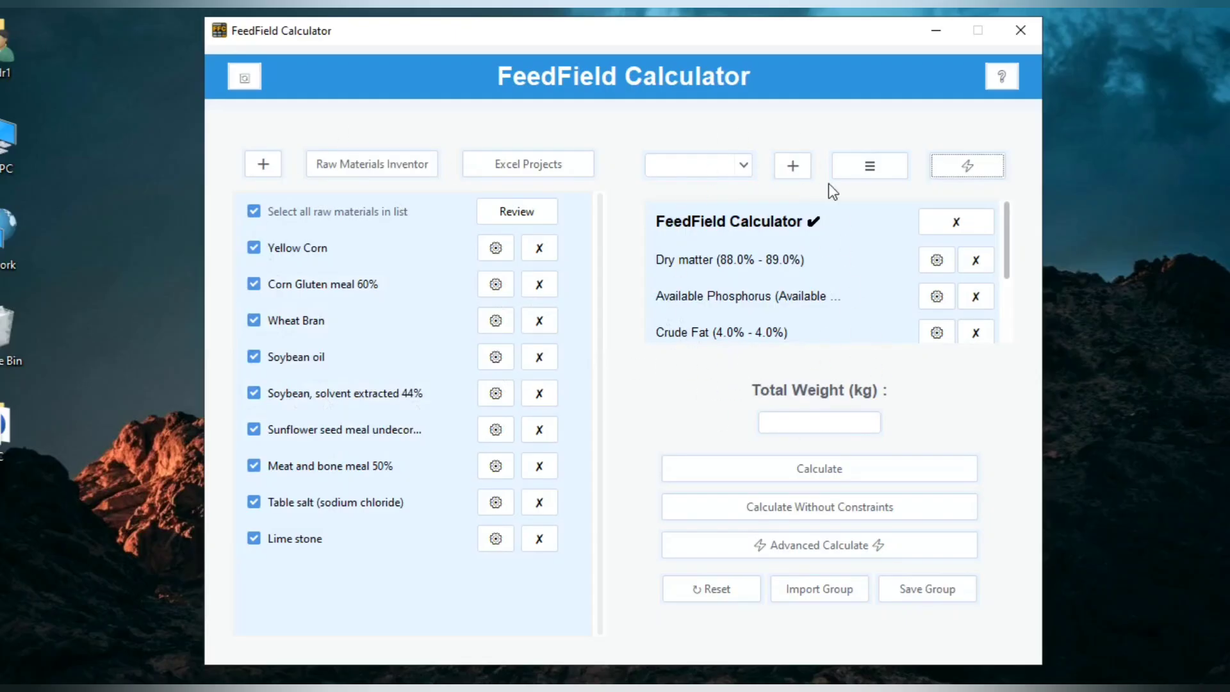
Calculate the formulation for a total weight of 1000 kg and view its optimal raw material distribution.
click(826, 423)
text(1)
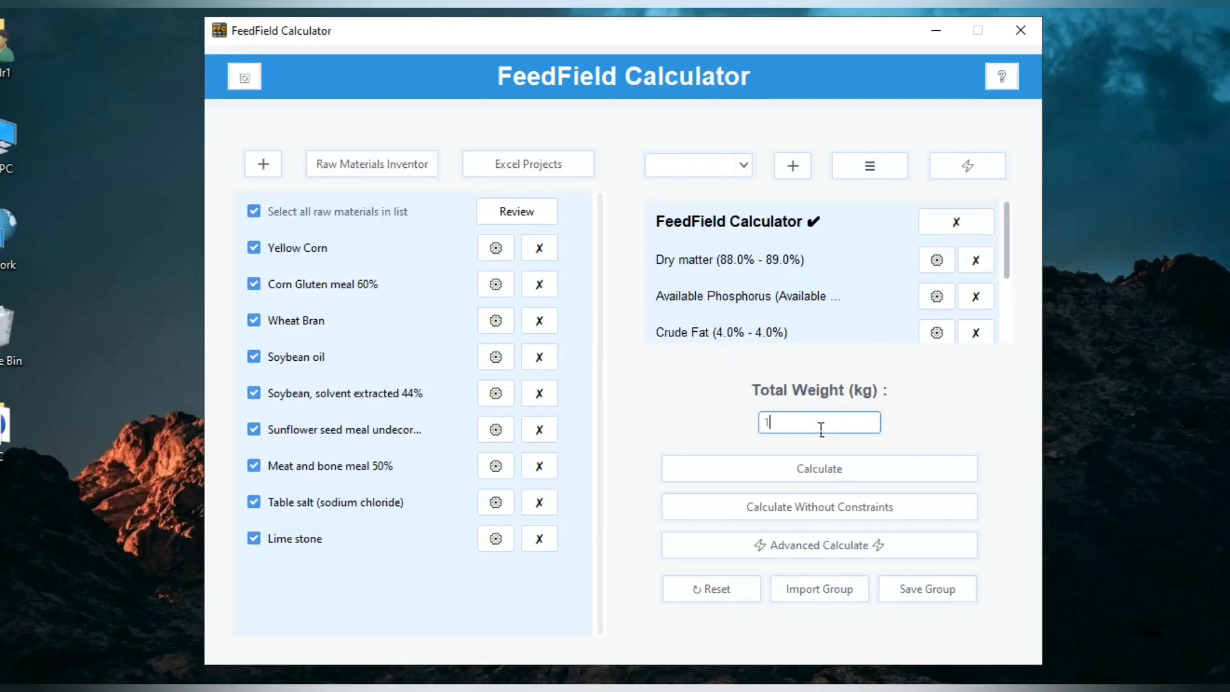
text(00)
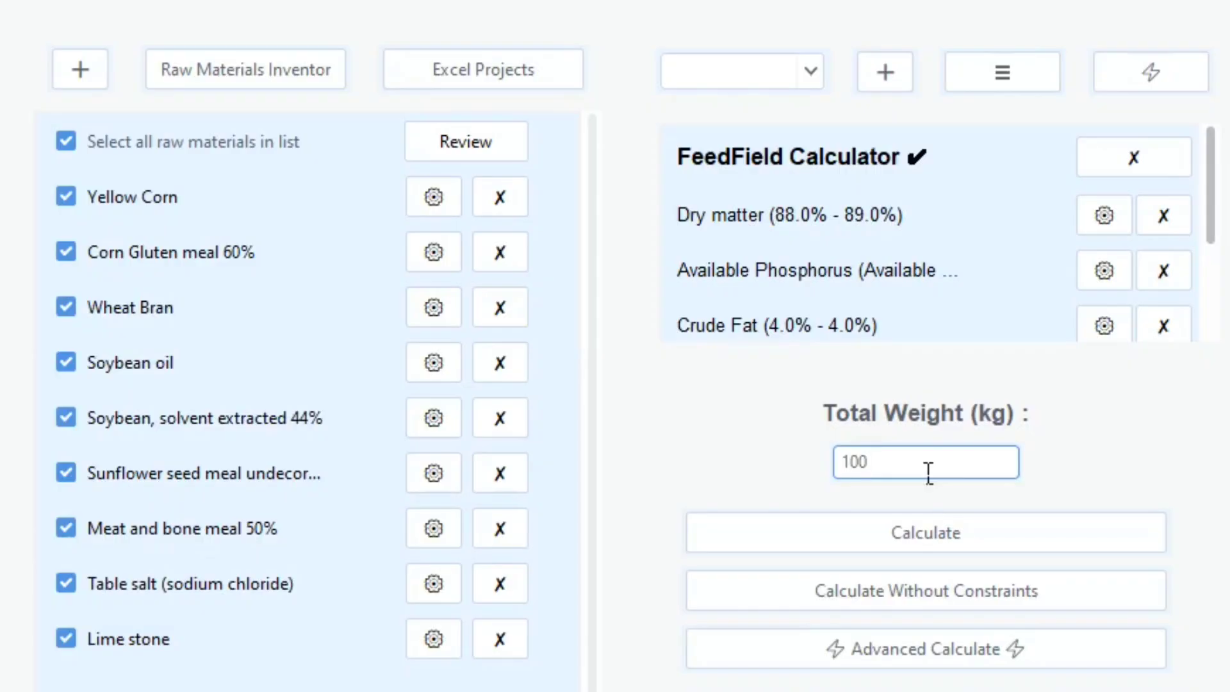
text(0)
click(839, 548)
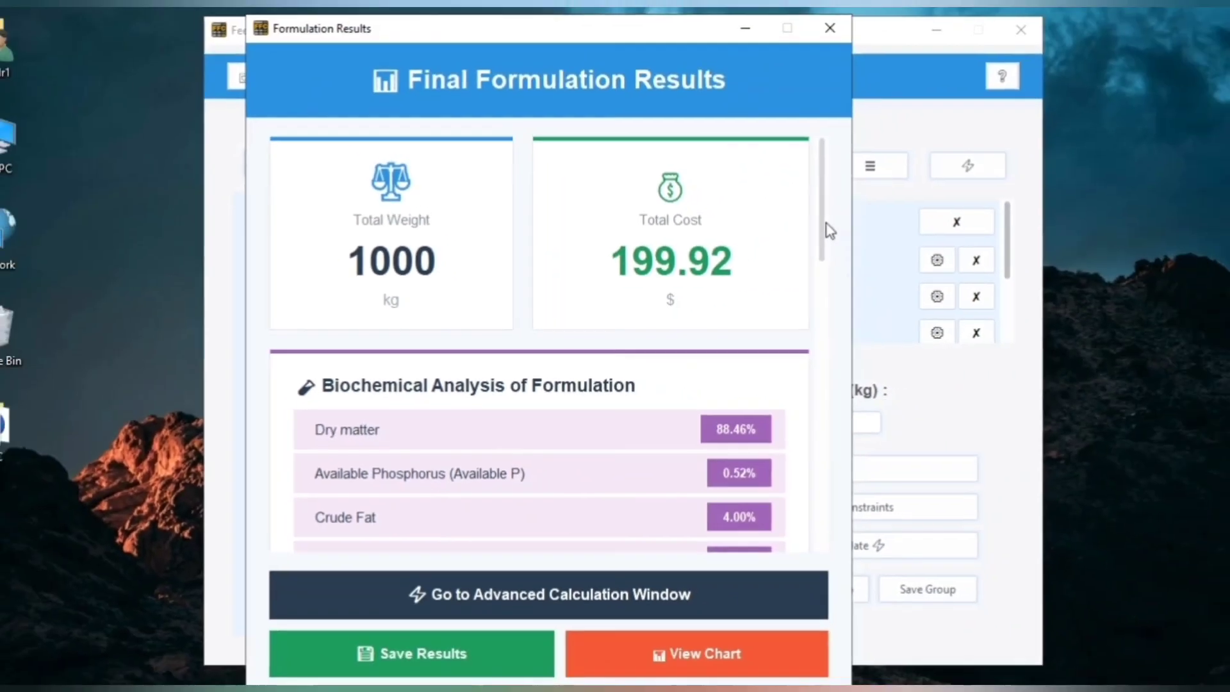
drag(824, 247, 812, 379)
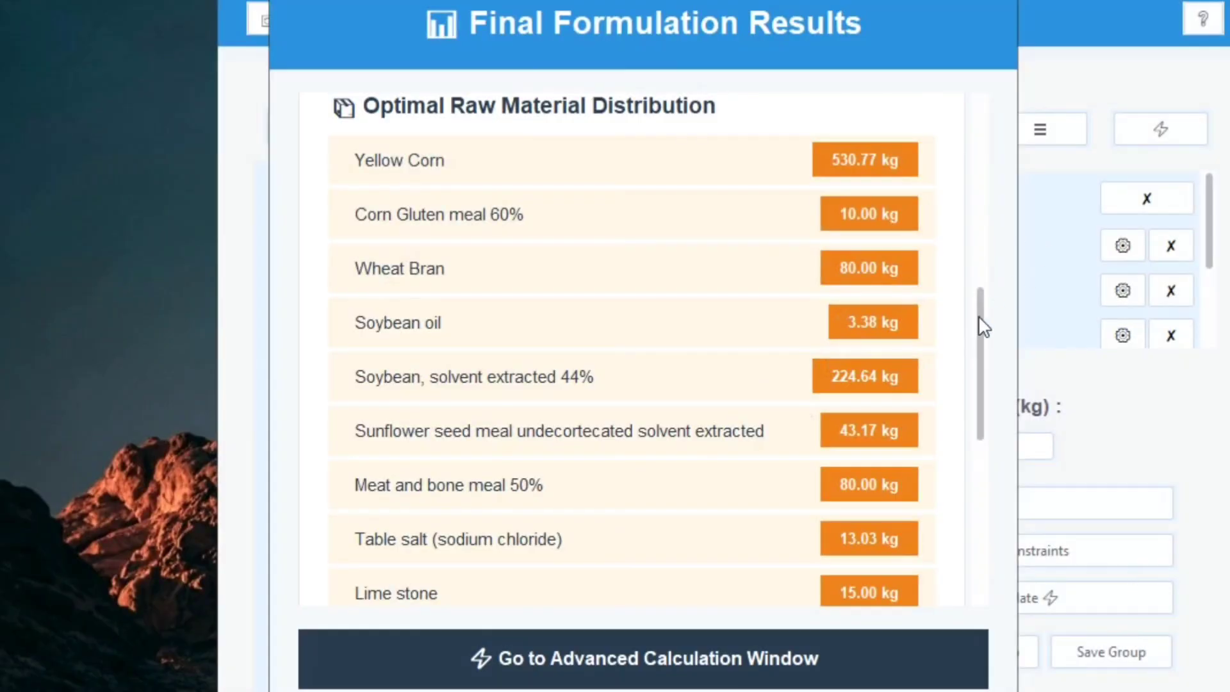
Review the cost of each raw material in the formulation results and close the results window.
drag(978, 315, 971, 470)
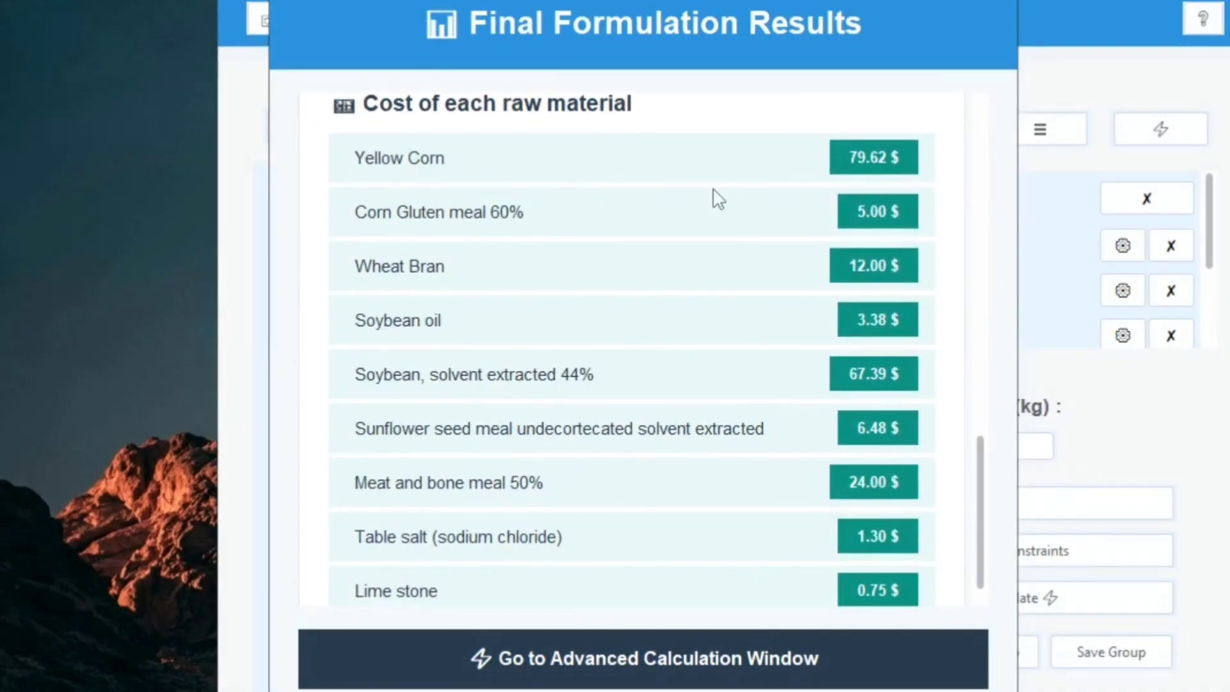
click(941, 22)
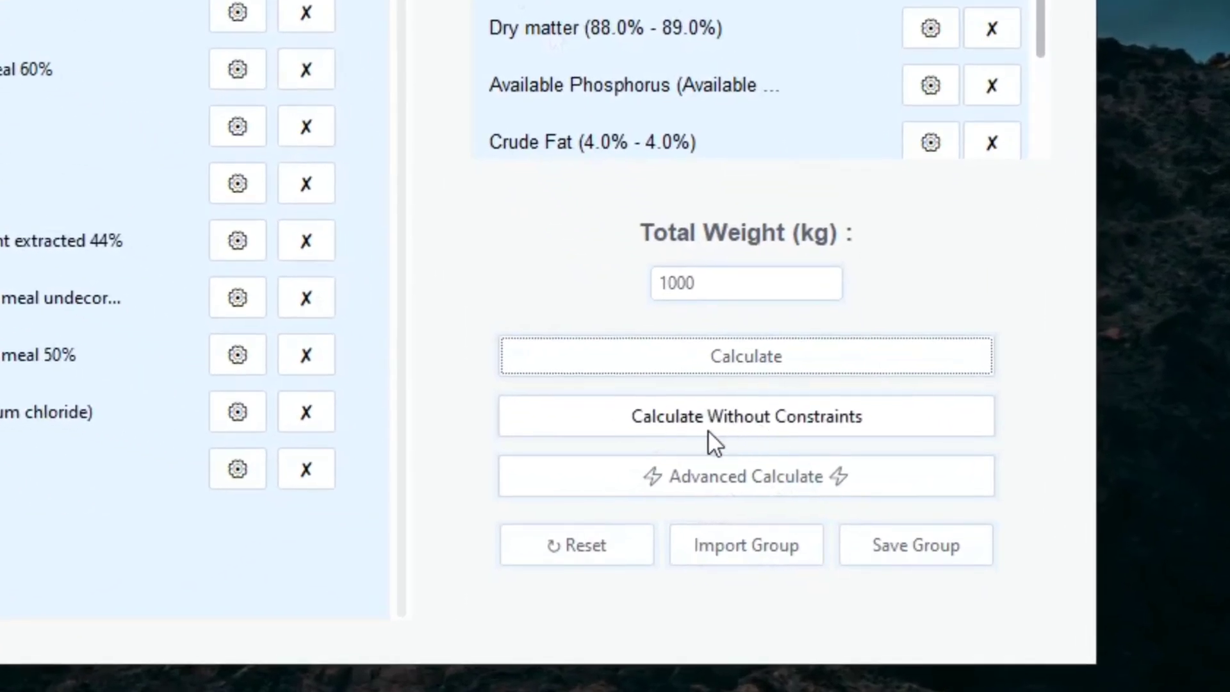
Calculate the 1000 kg formulation without constraints and place its results window beside the raw materials list.
click(827, 513)
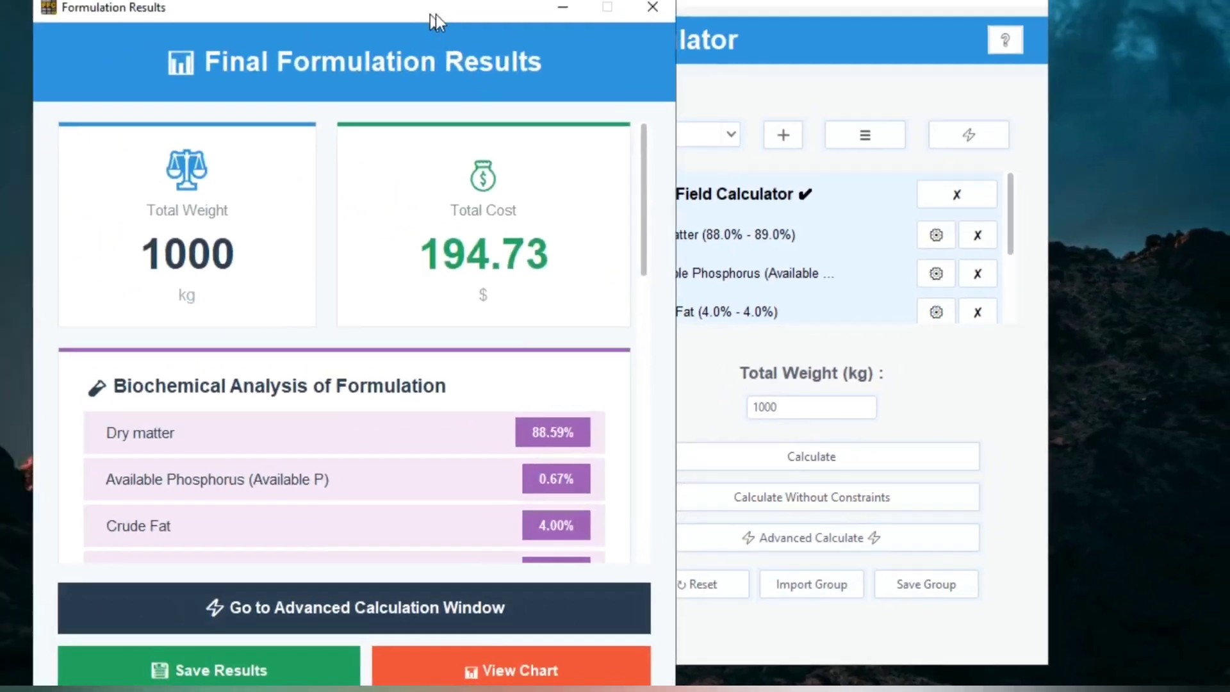
drag(435, 14, 625, 13)
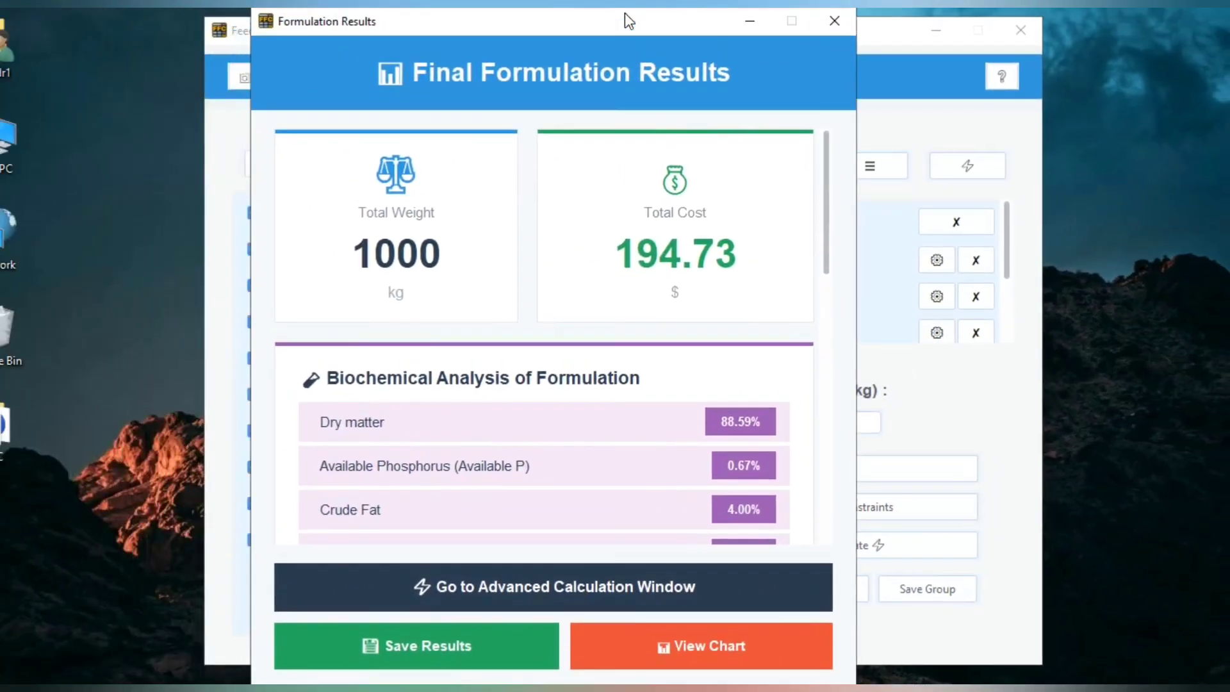
drag(784, 36, 867, 116)
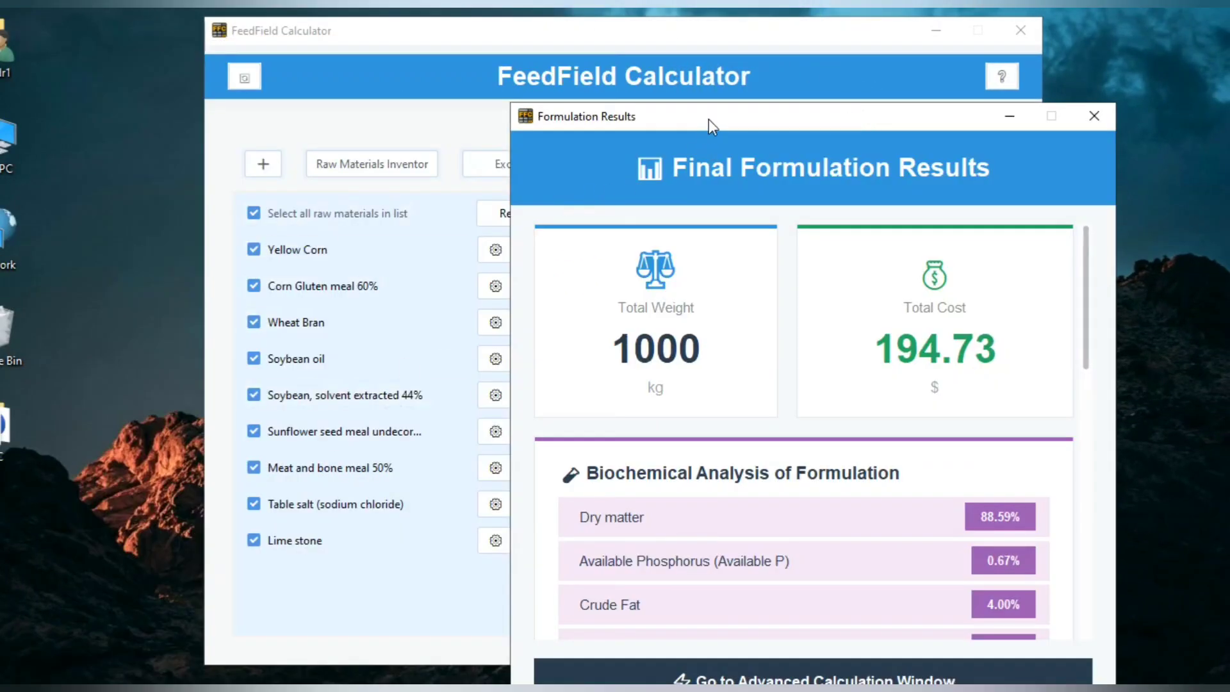
drag(708, 119, 709, 35)
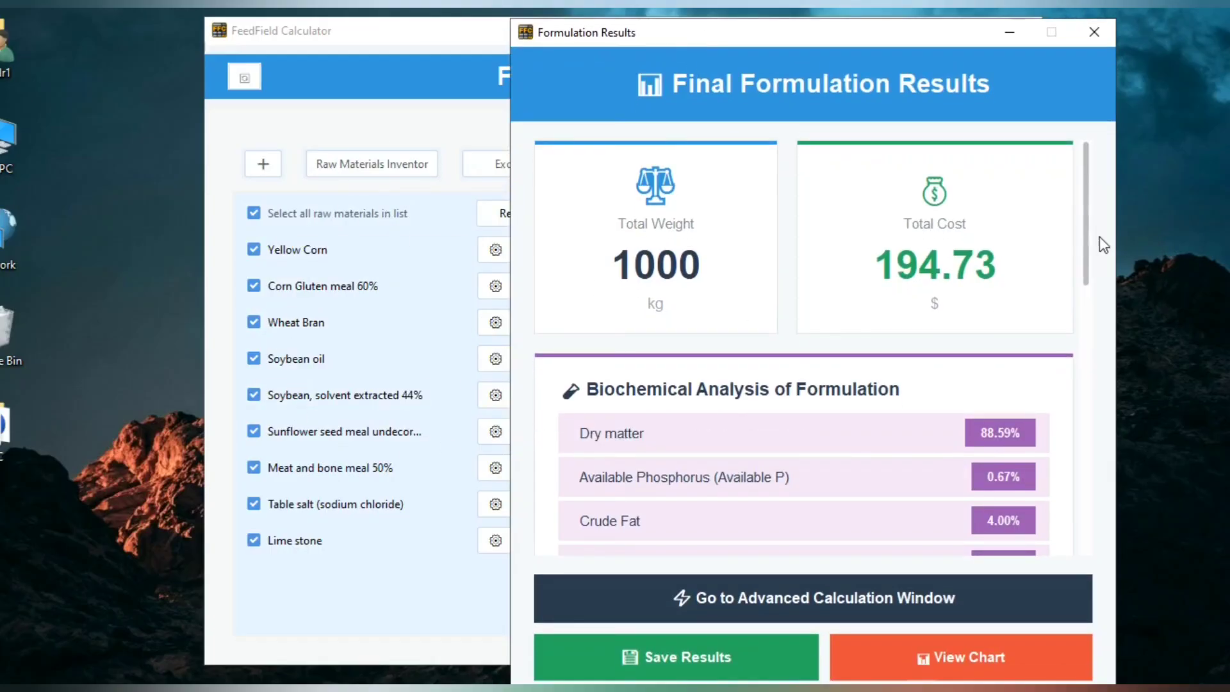
Review the total cost, biochemical analysis and raw material distribution of the unconstrained formulation, and close the results.
drag(1082, 236, 1084, 451)
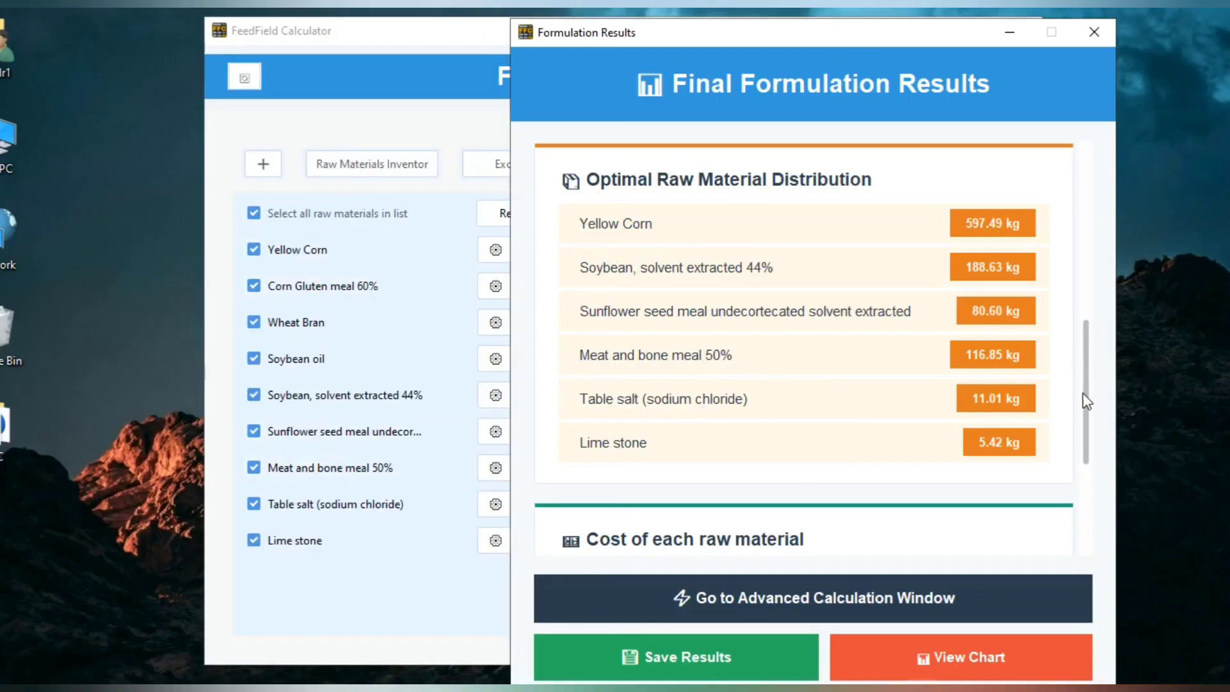
drag(1085, 375, 1091, 183)
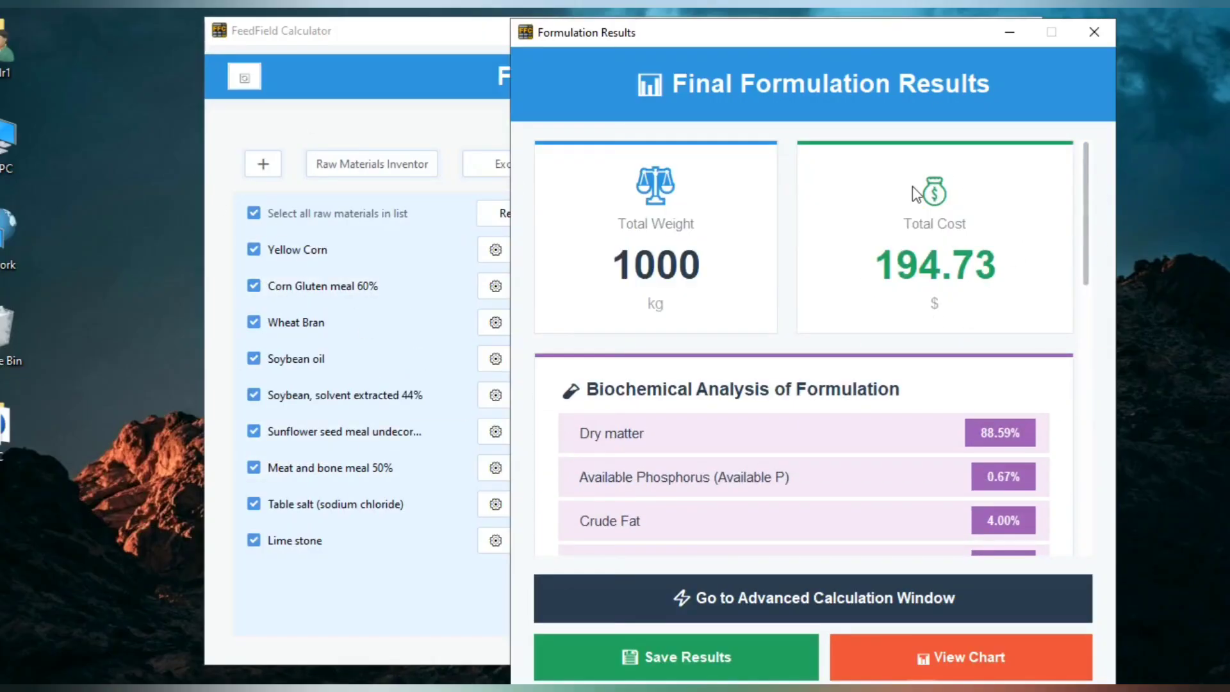
drag(1085, 225, 1085, 372)
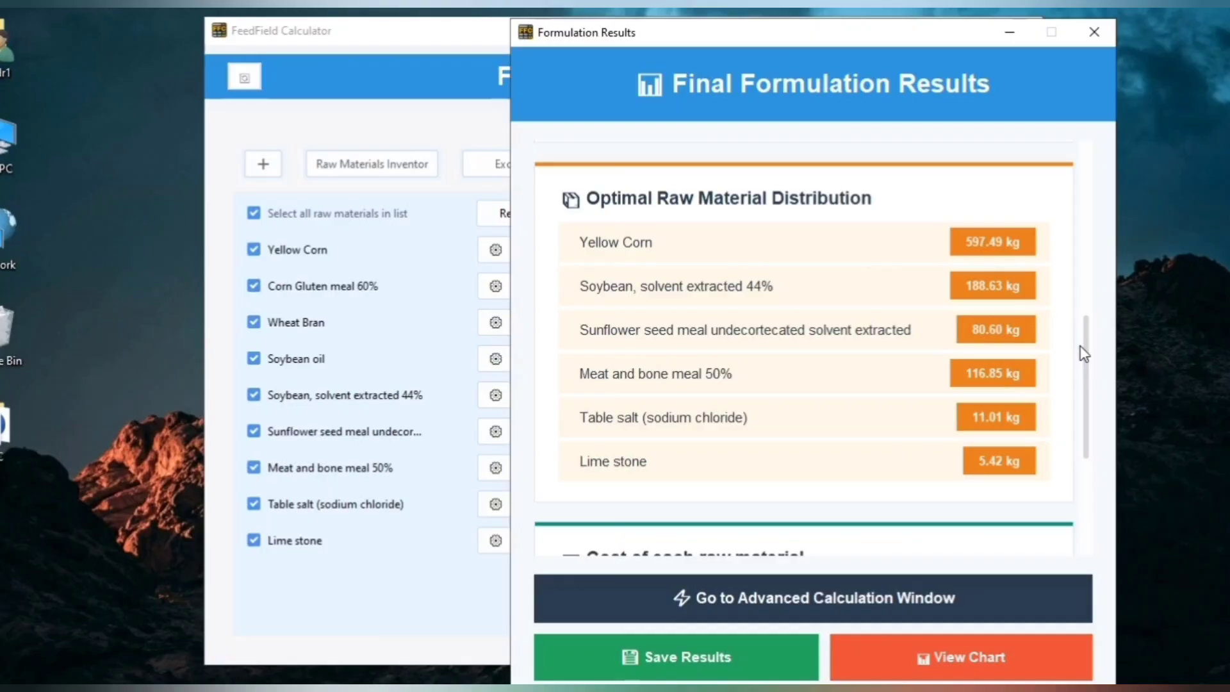
scroll(1094, 276, up, 3)
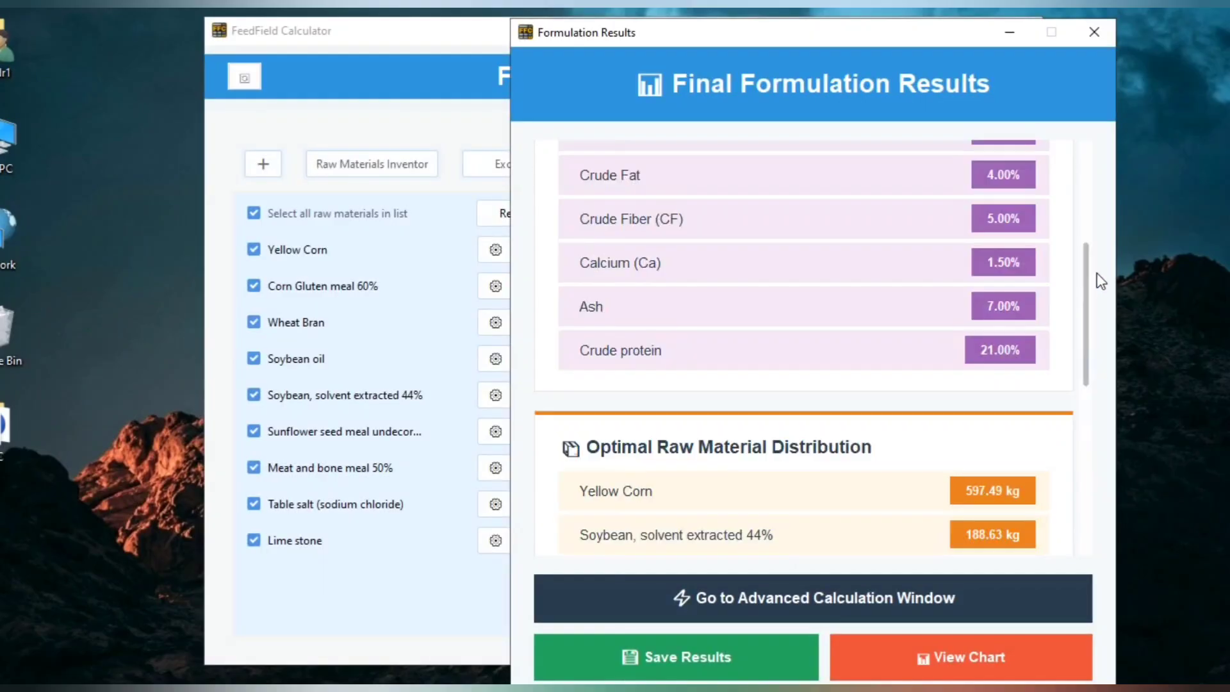
click(1093, 32)
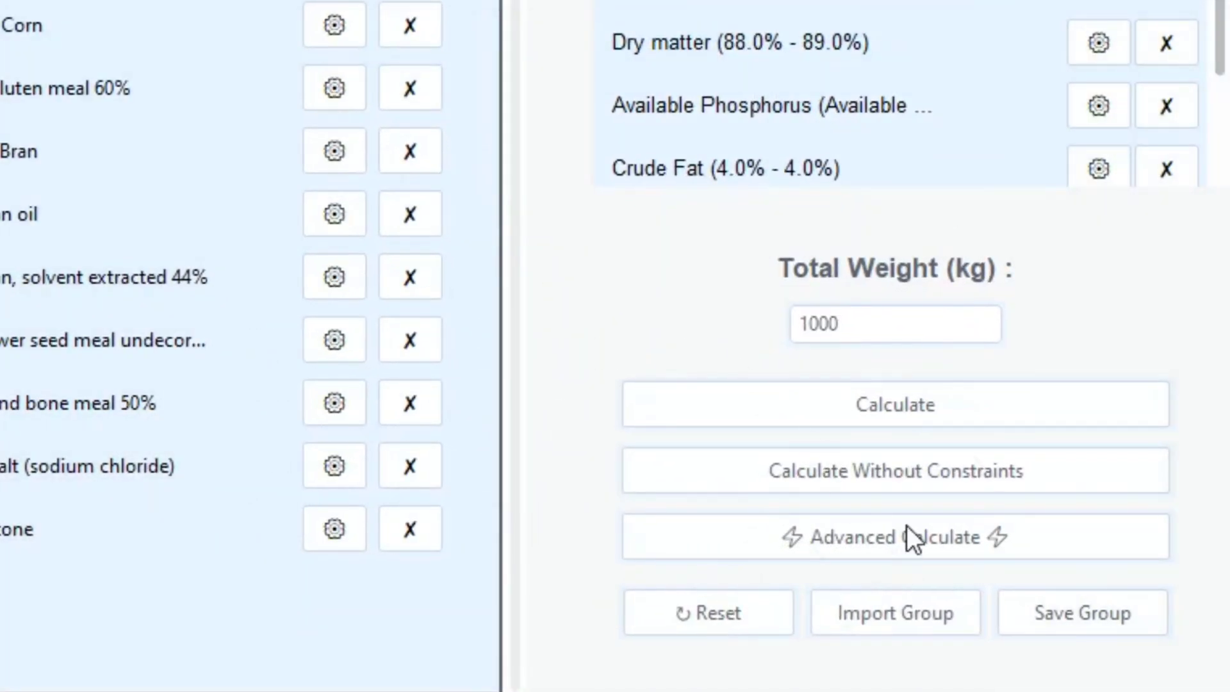
Open the advanced calculation settings and set the raw materials count to a minimum of 5 and a maximum of 8.
click(905, 537)
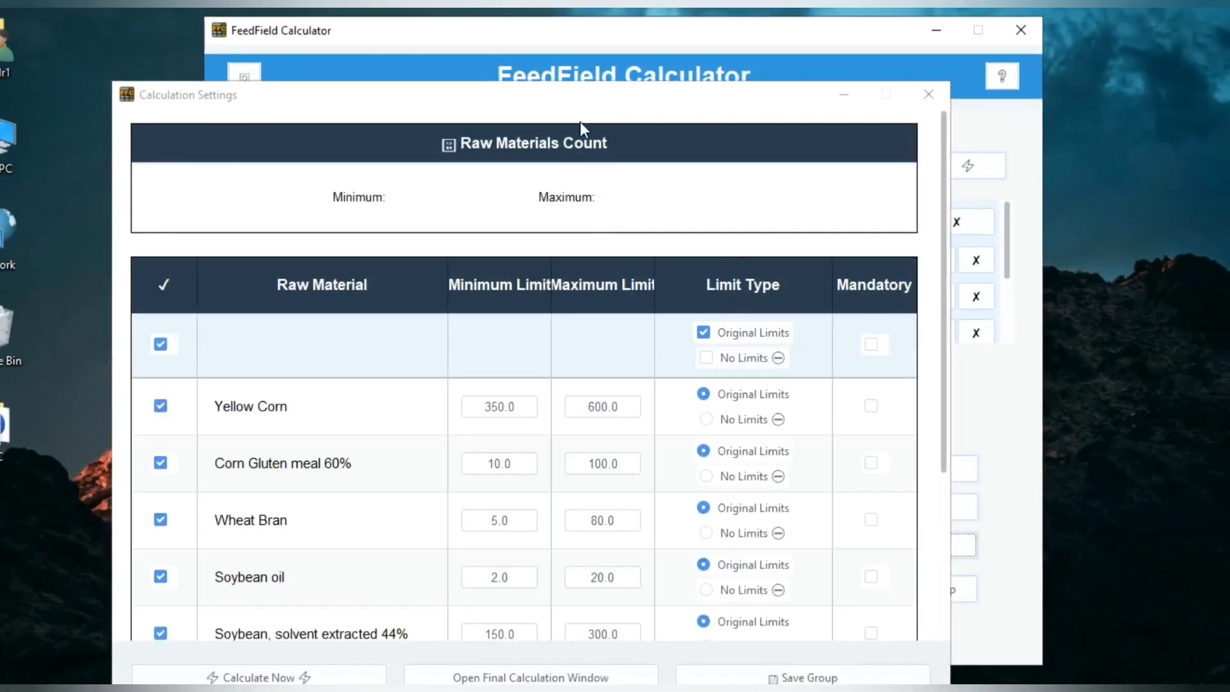
drag(585, 97, 607, 50)
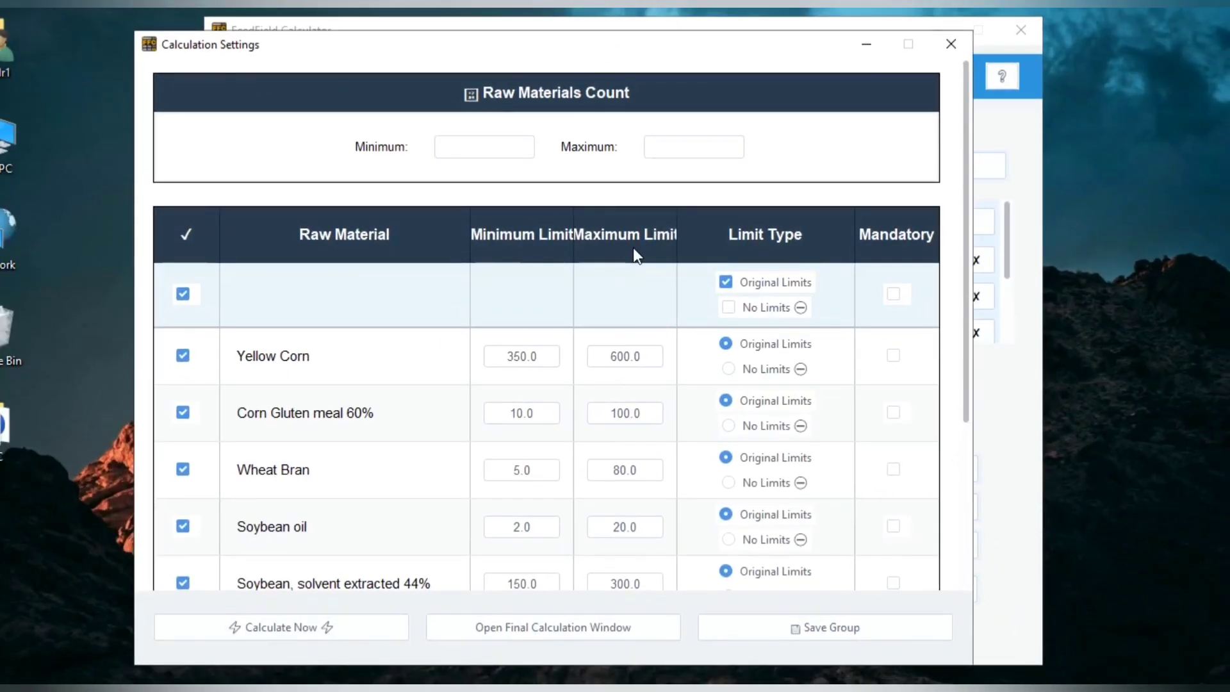
click(513, 149)
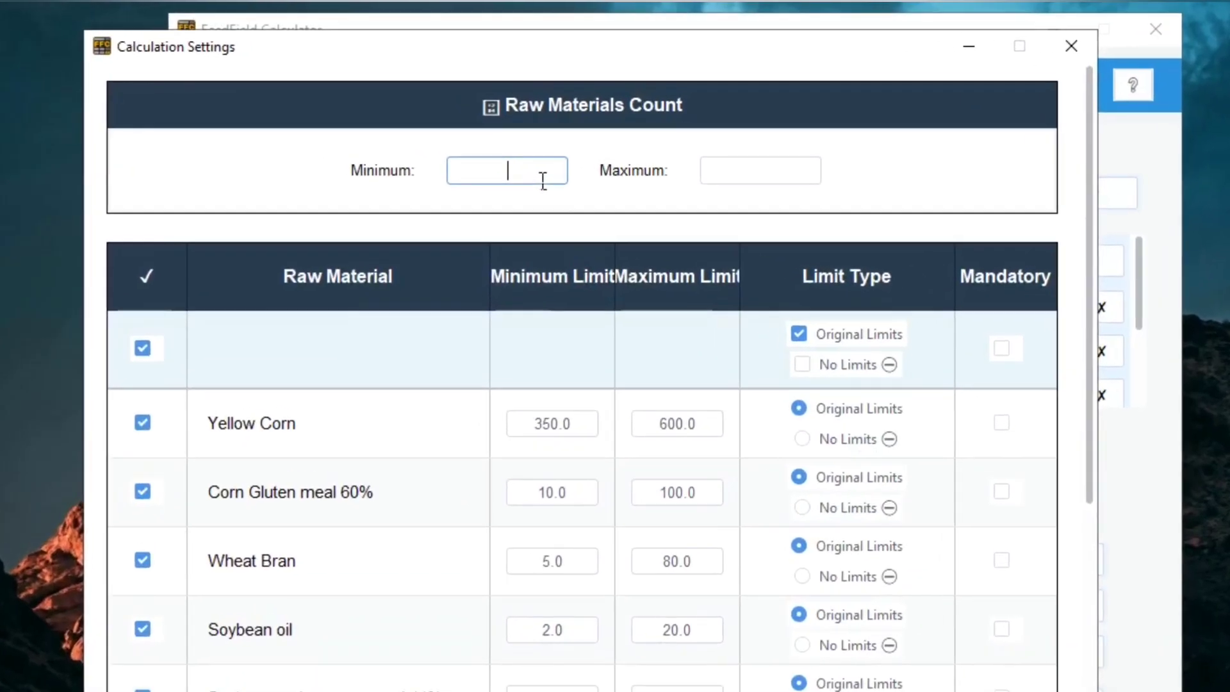
text(5)
click(767, 195)
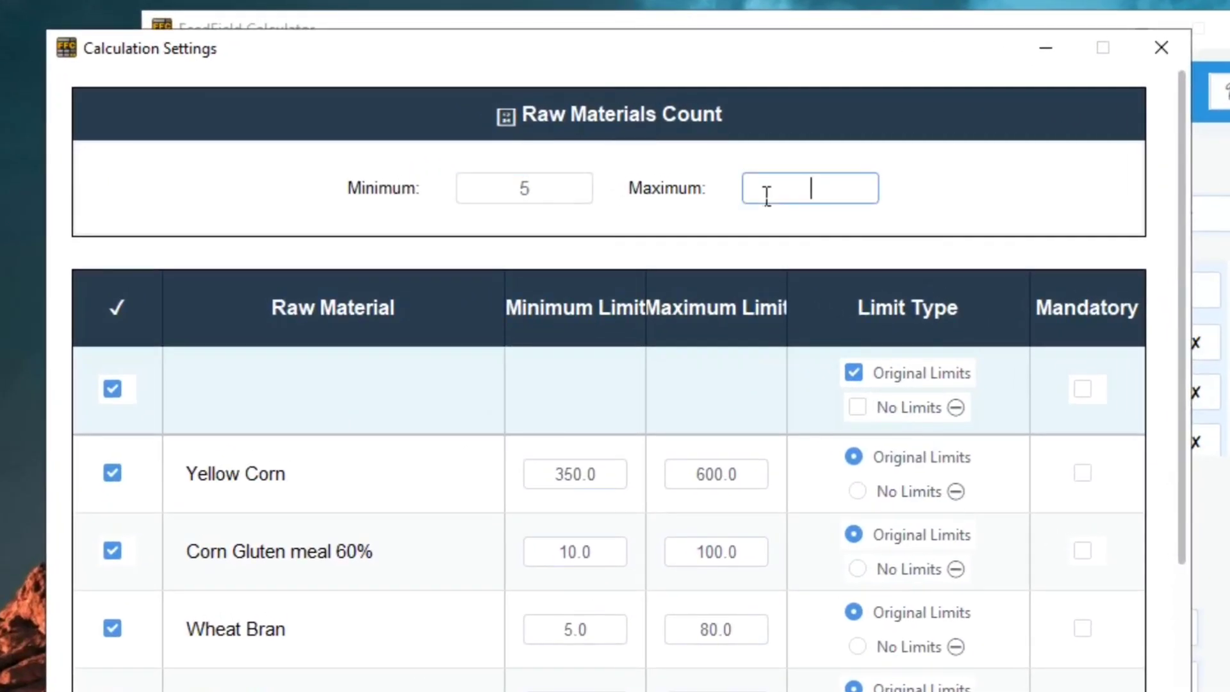
text(8)
Make Corn Gluten meal 60%, Wheat Bran and Soybean, solvent extracted 44% mandatory and run the advanced calculation.
scroll(767, 196, down, 2)
click(1079, 420)
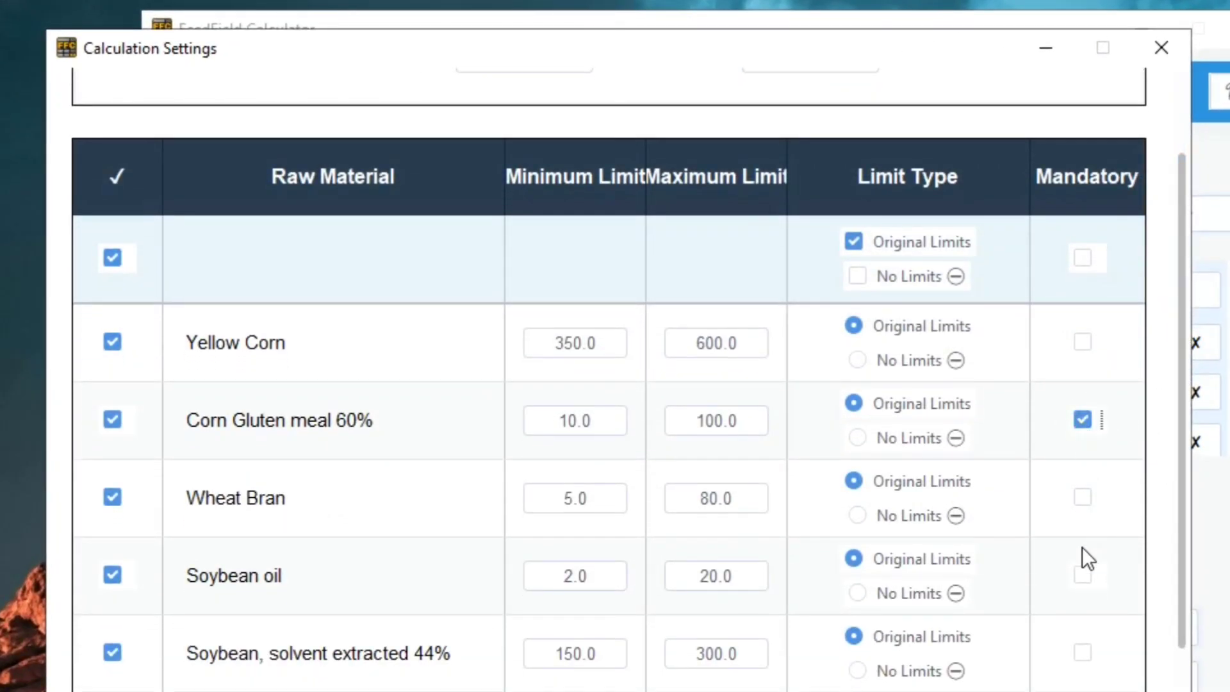
click(1082, 652)
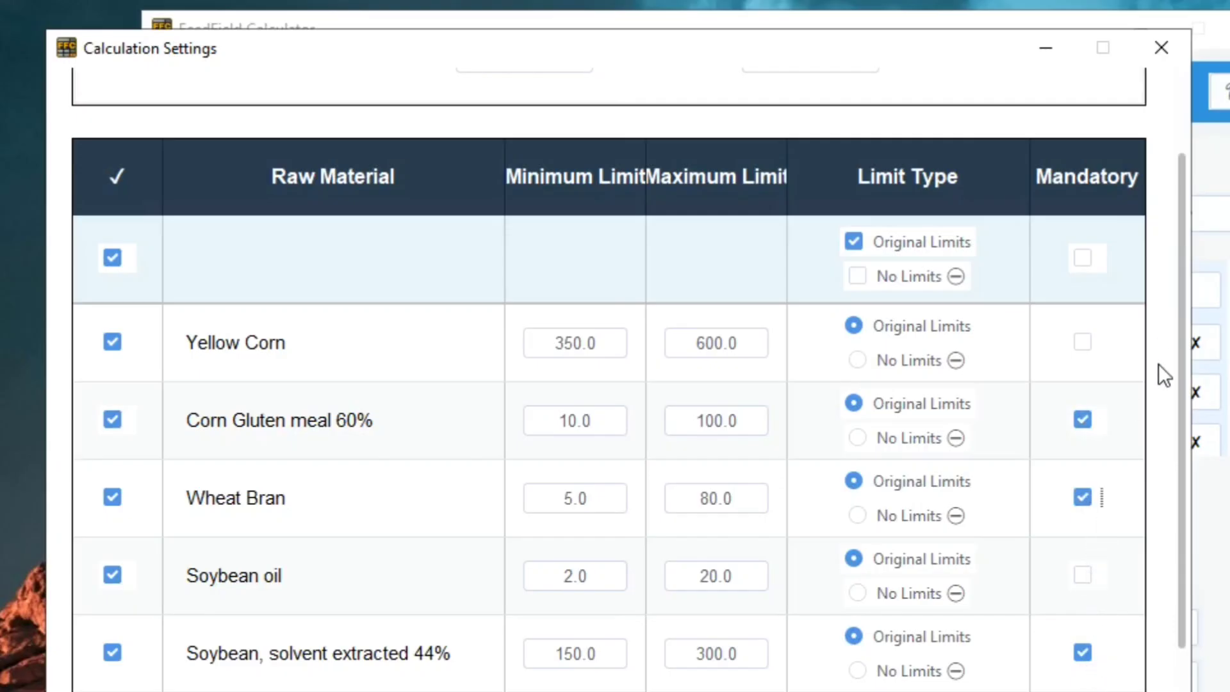
scroll(1170, 390, down, 1)
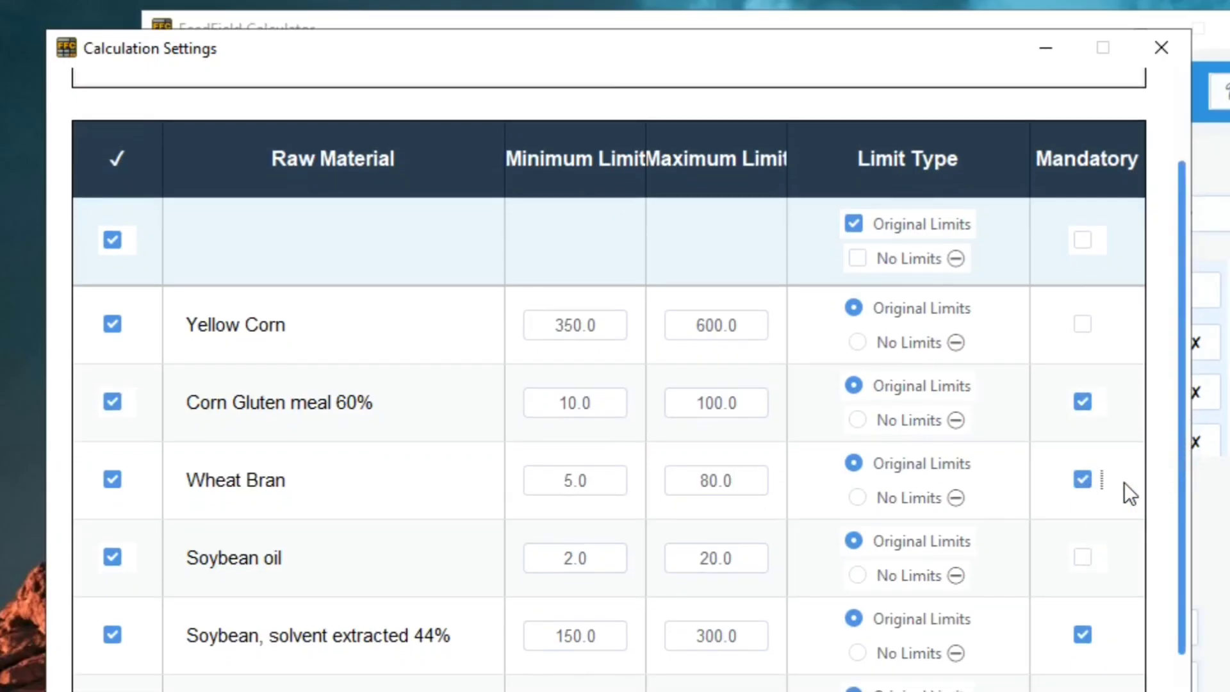
drag(1123, 482, 1123, 535)
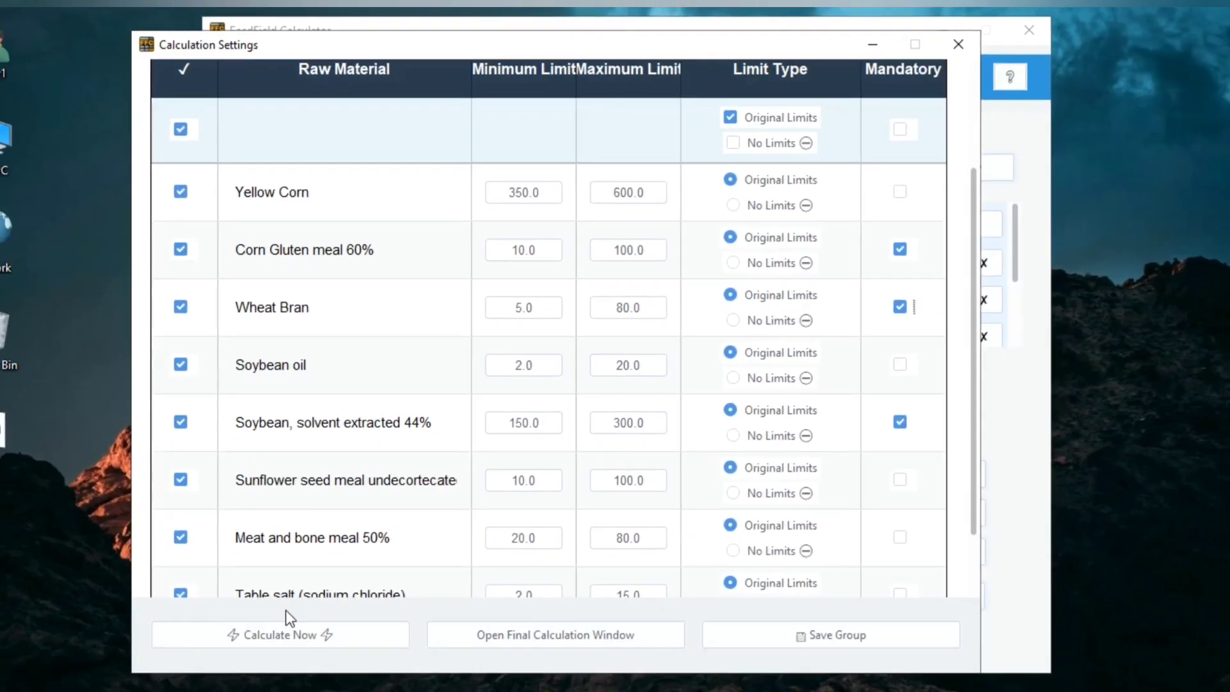
click(312, 639)
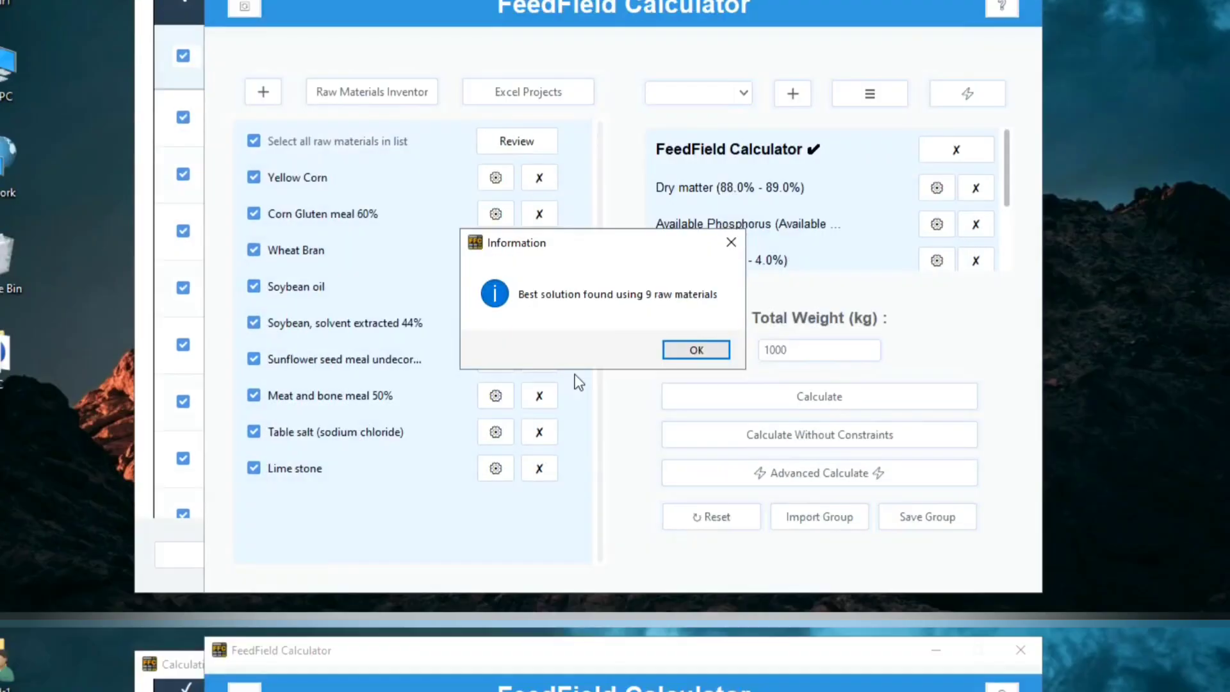
click(697, 400)
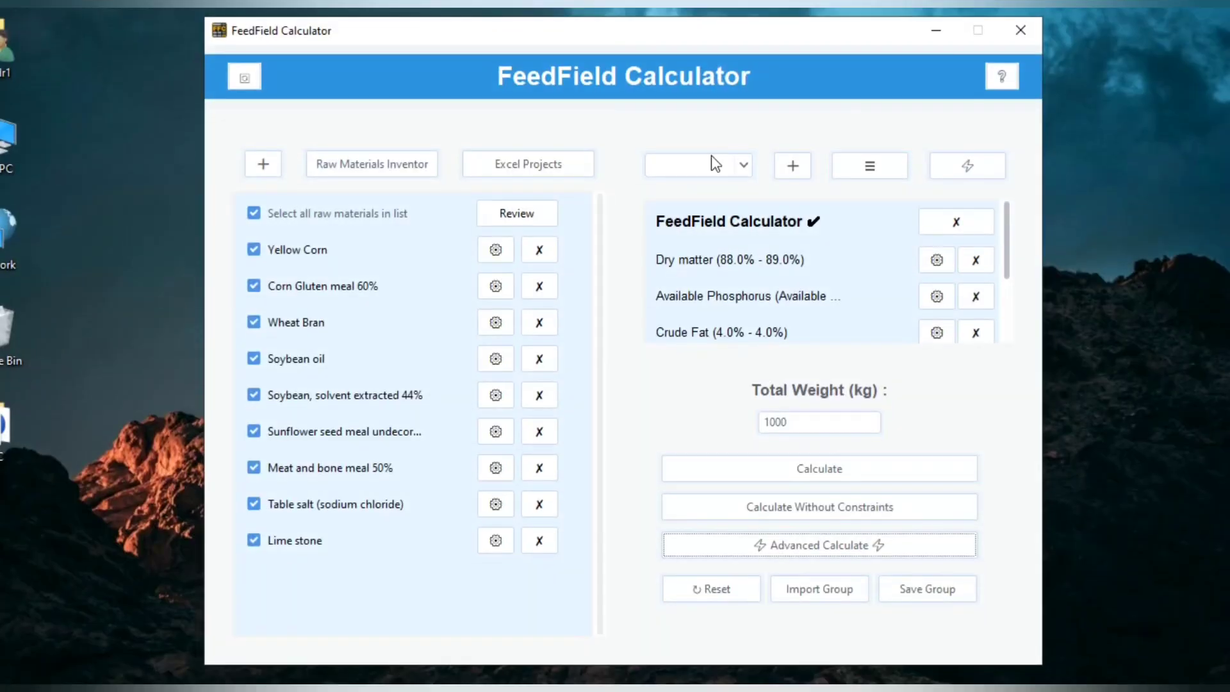
Look at the naming dialog for saving a group and at the list of saved groups available for import.
click(890, 586)
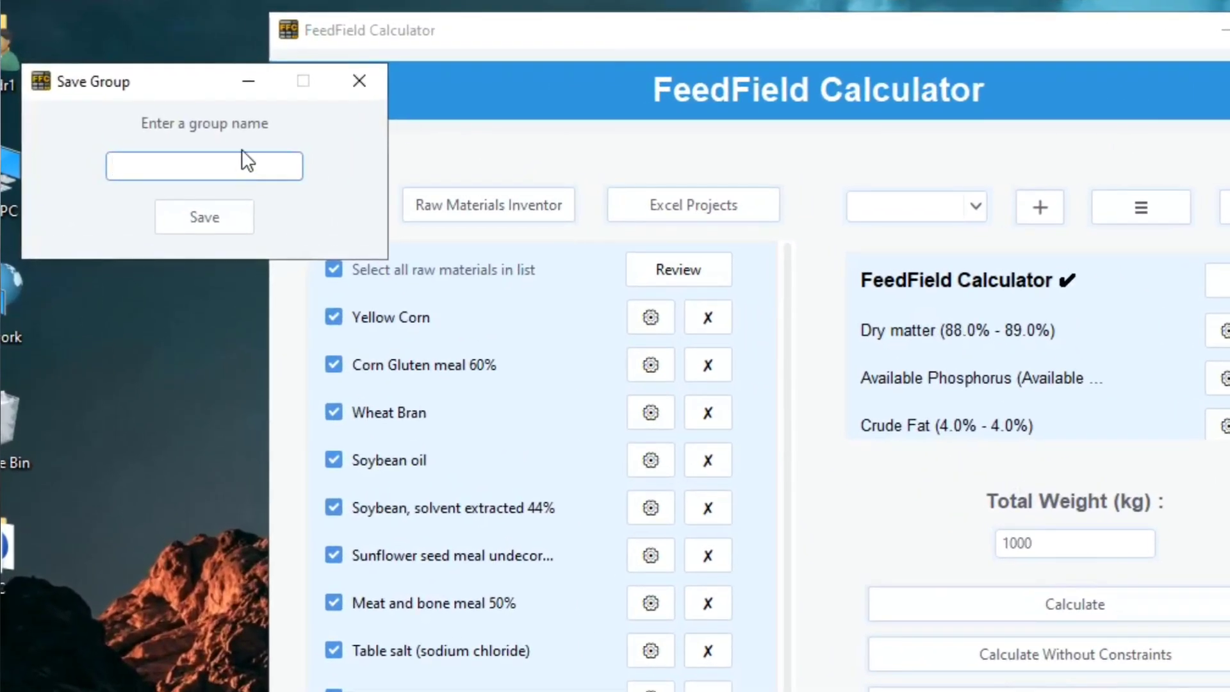
text(def open_add)
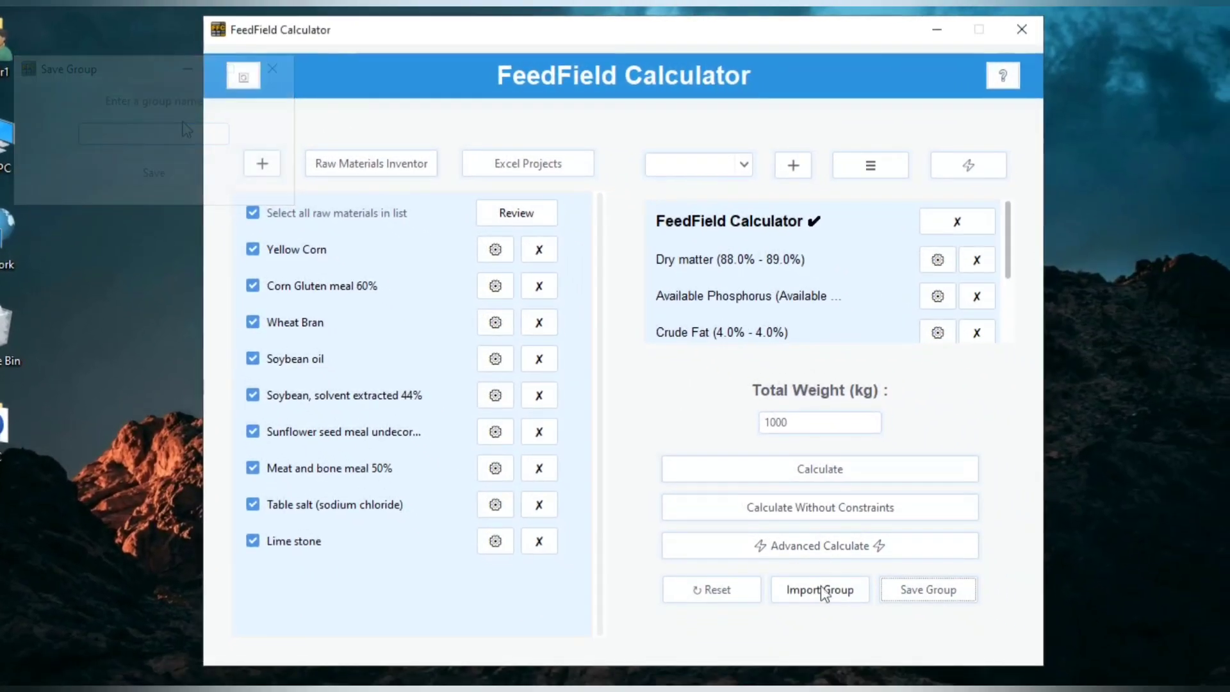
click(821, 589)
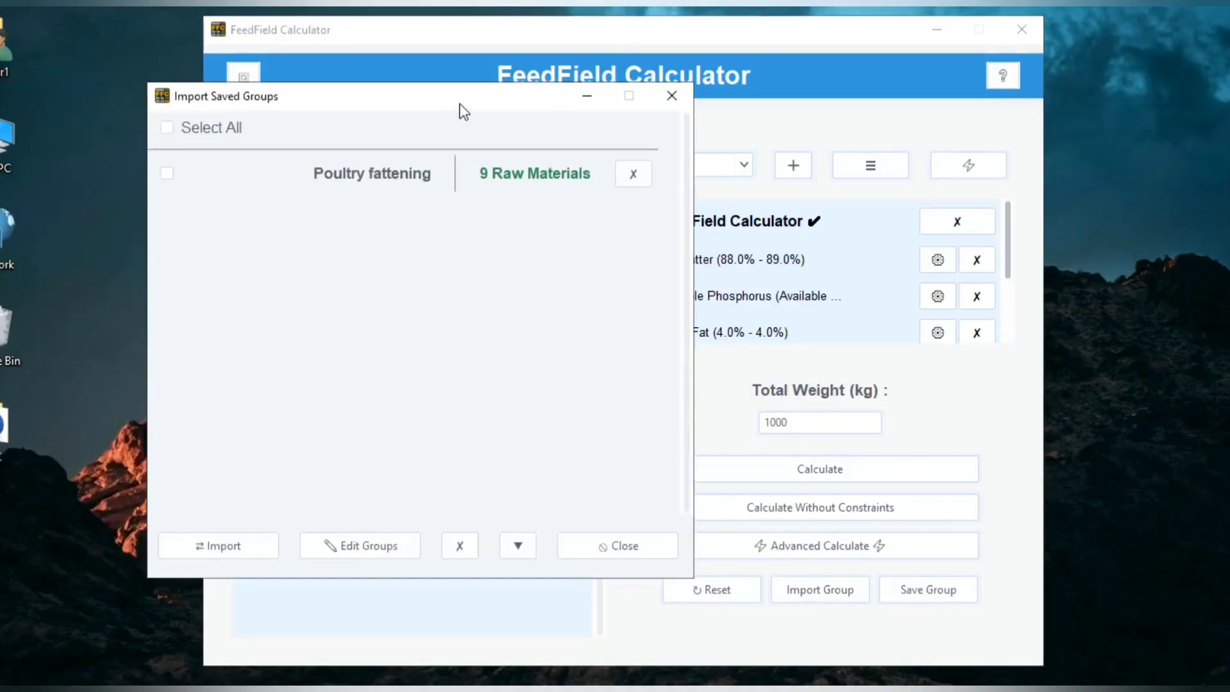
click(672, 96)
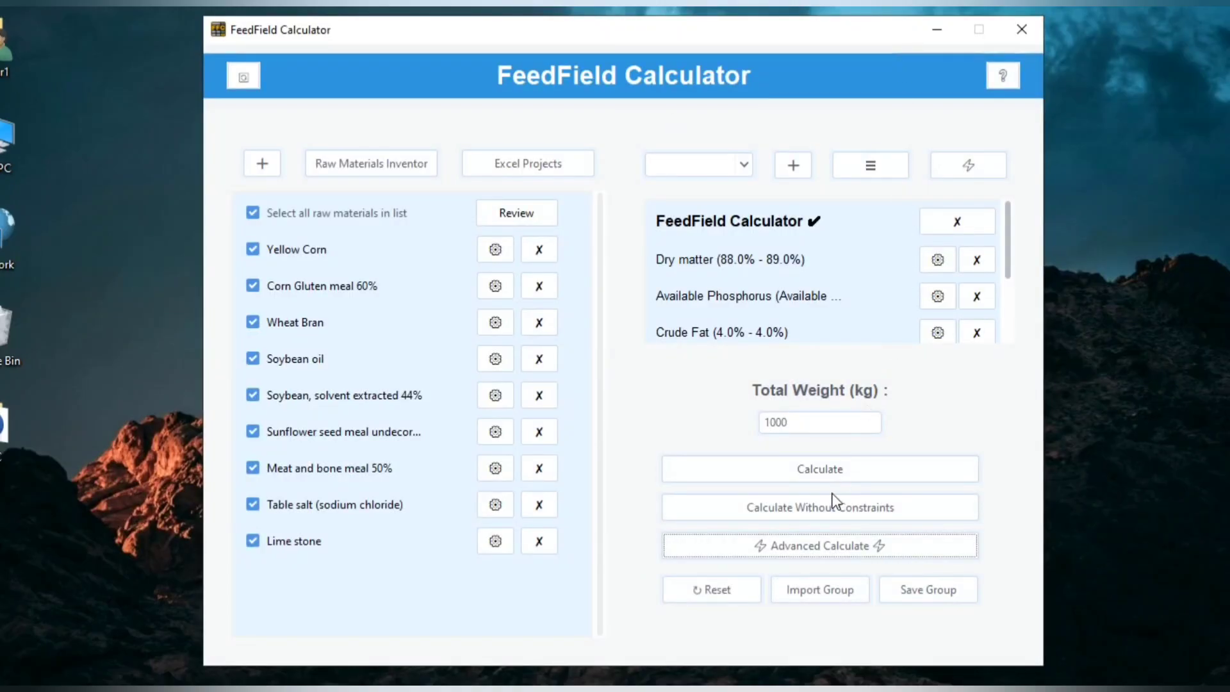
Calculate the formulation with its constraints and save the results as the Word report fffc.docx with target type and product name ffc.
click(843, 471)
drag(509, 50, 528, 47)
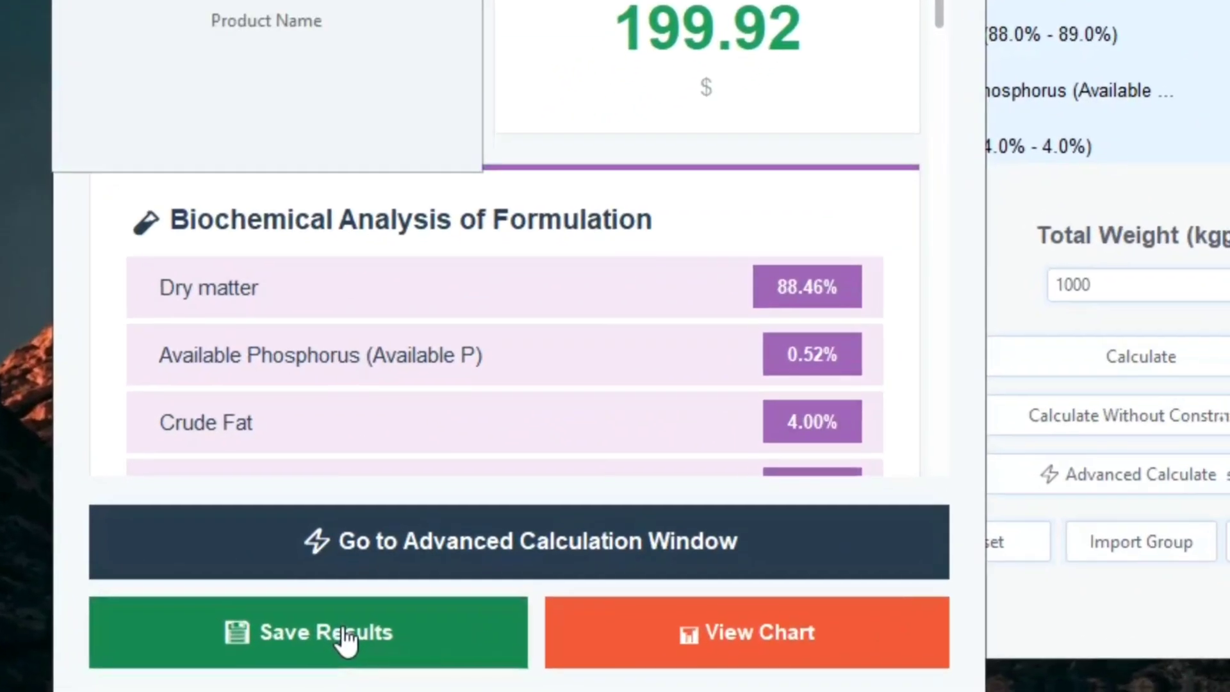
click(322, 650)
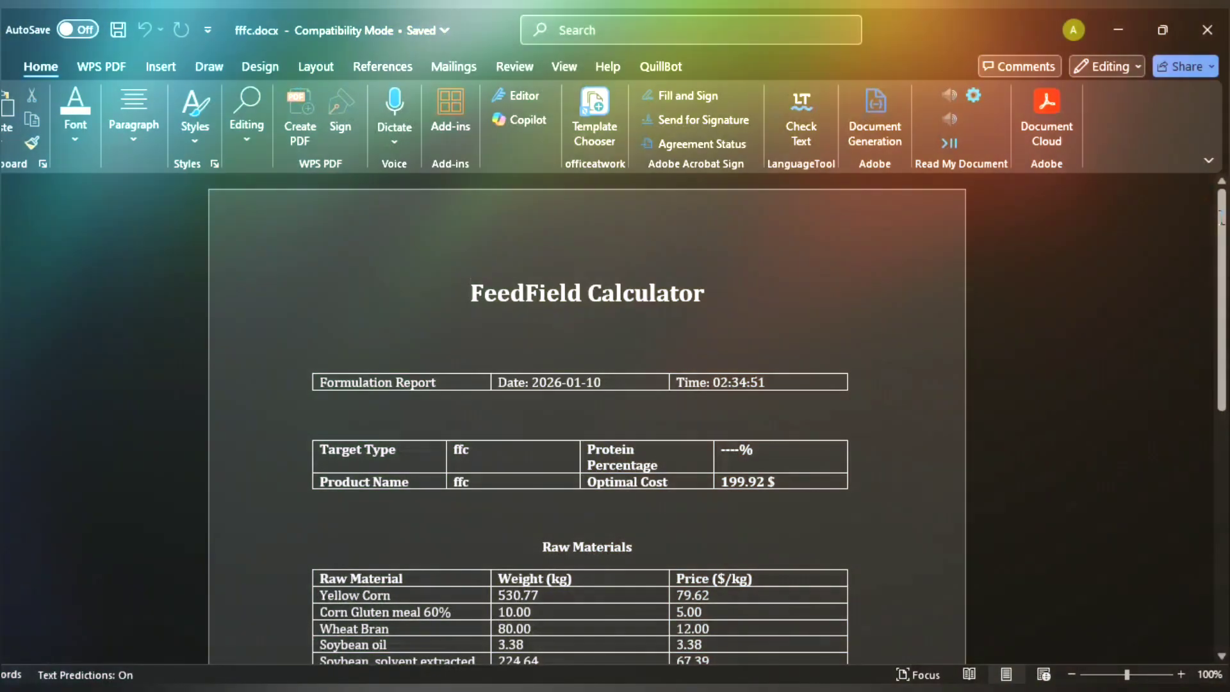
drag(1221, 221, 1225, 391)
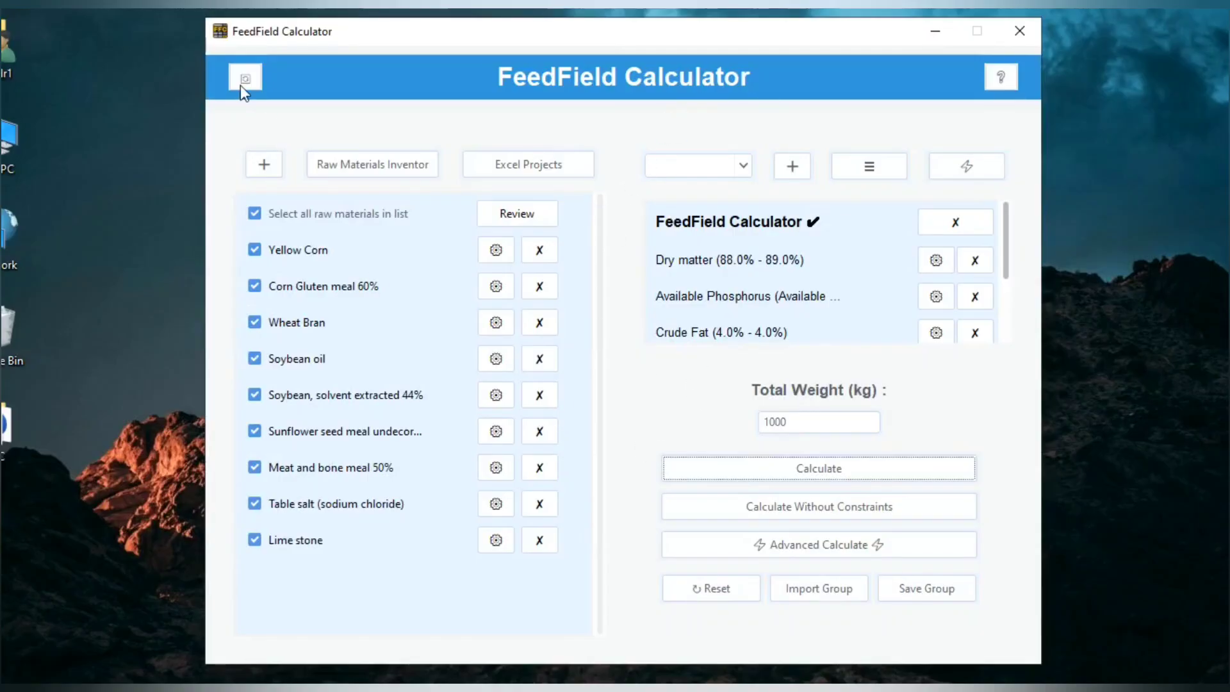
Set both the minimum and maximum limit of Calcium (Ca) to 15 in the formulation's nutrient constraints.
drag(1009, 255, 930, 299)
click(929, 295)
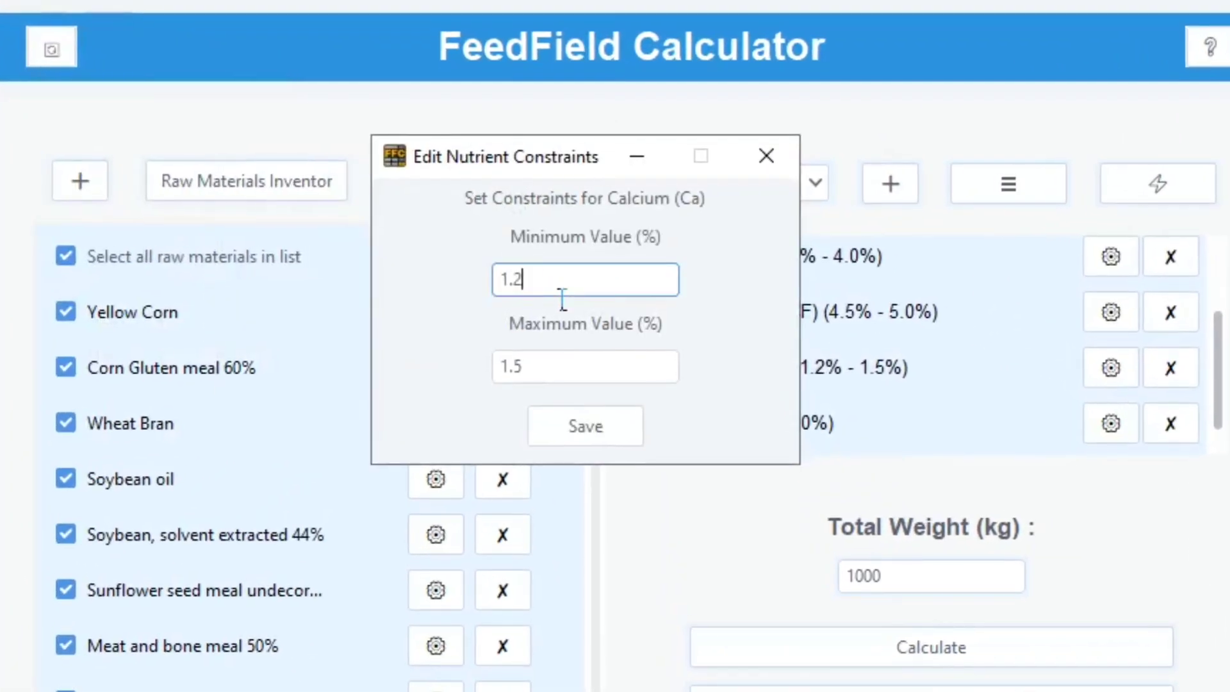
drag(577, 234, 538, 230)
text(15)
drag(552, 286, 495, 272)
text(15)
click(541, 426)
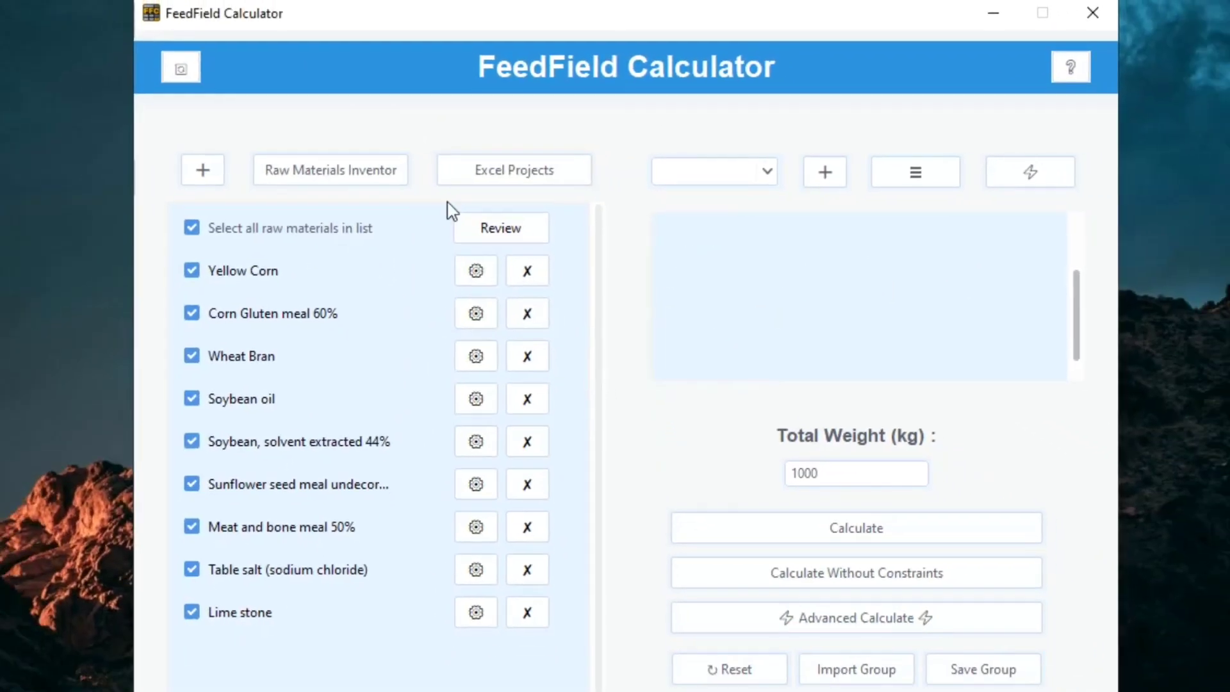
Calculate the formulation with the changed calcium limits and open the quick edit window for the constraints.
click(930, 647)
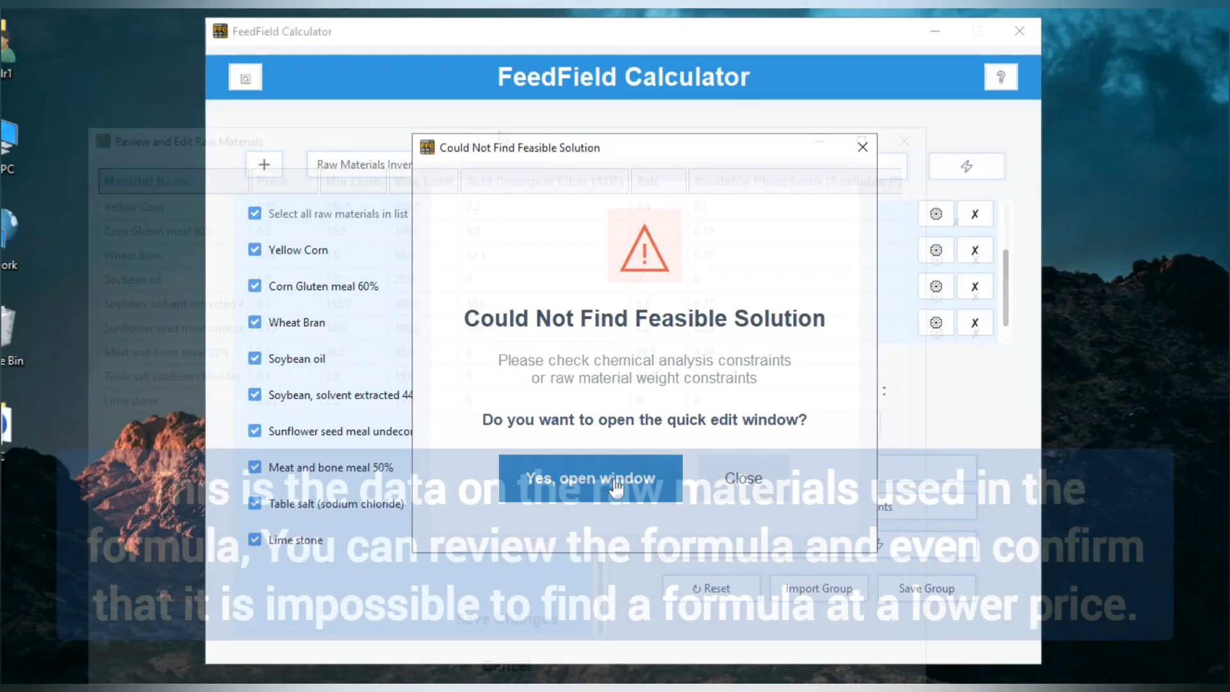
click(595, 477)
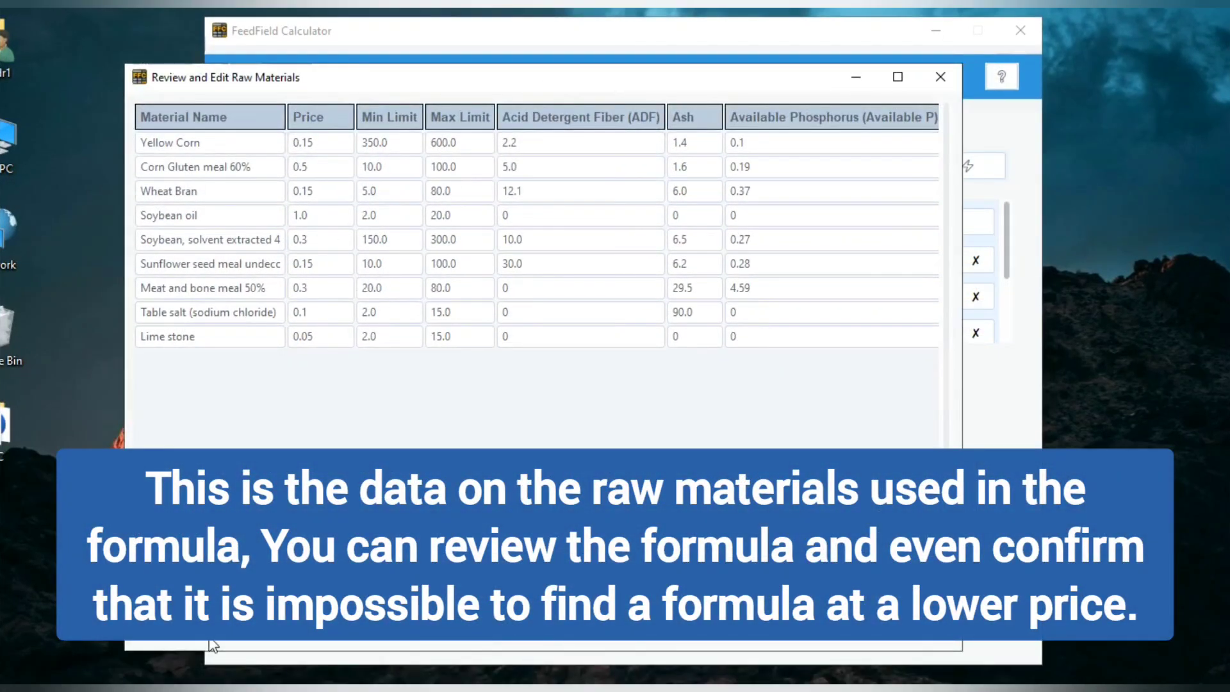
Review the raw materials' prices, limits and nutrient contents, and the resulting cost, analysis and distribution of the unconstrained formulation.
drag(213, 645, 823, 634)
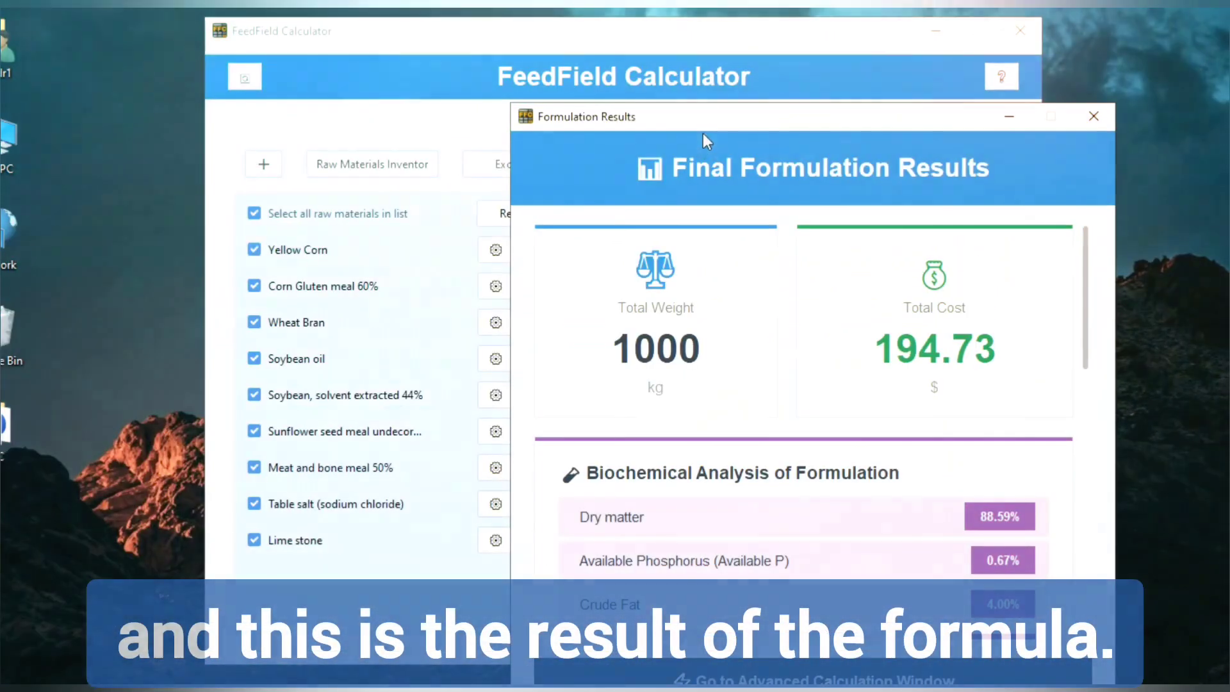
drag(702, 133, 709, 49)
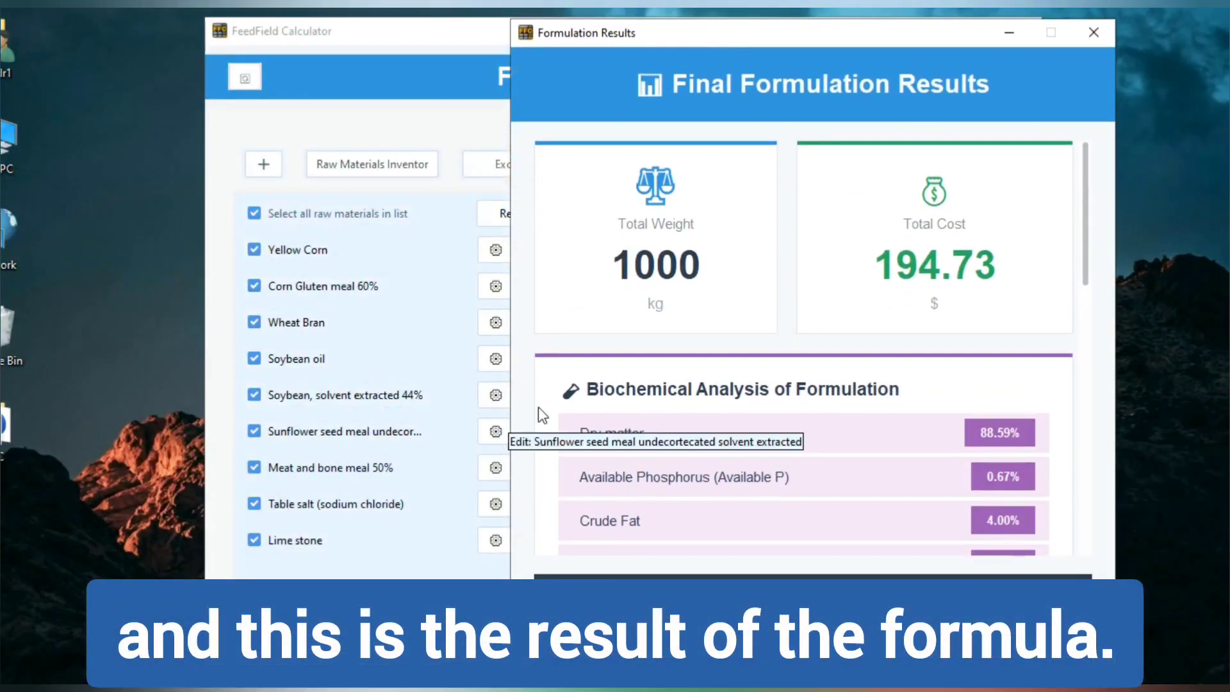
drag(1085, 270, 1084, 401)
scroll(806, 375, down, 2)
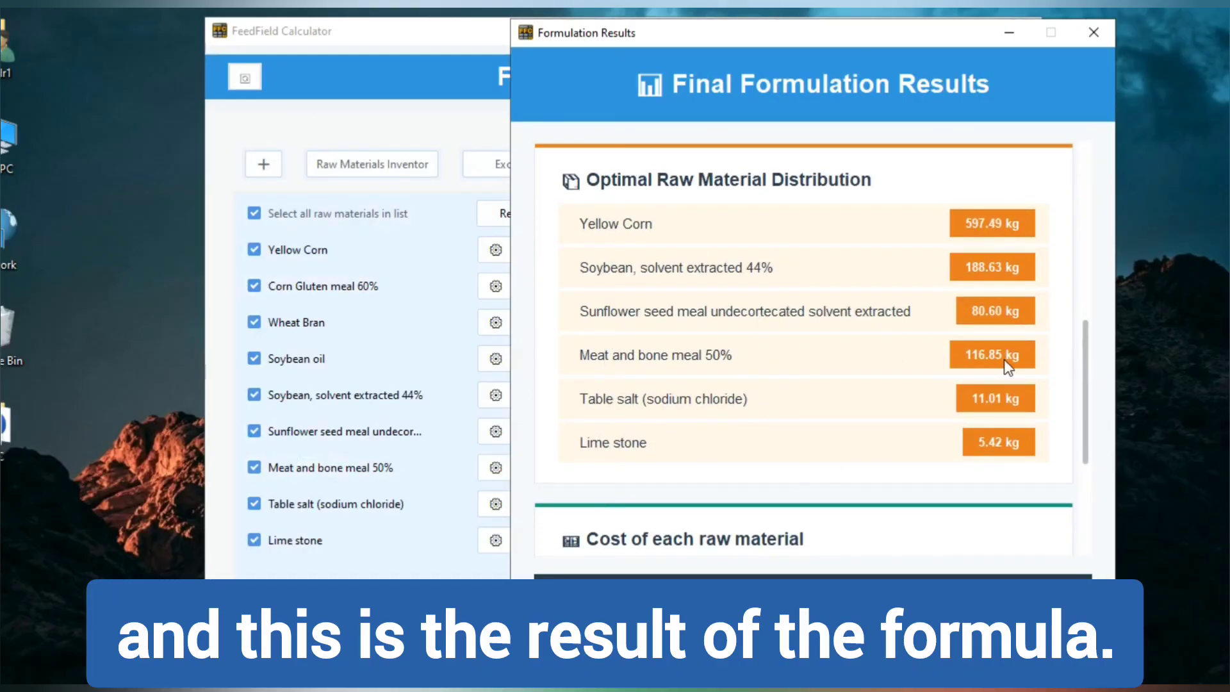
drag(1085, 378, 1084, 192)
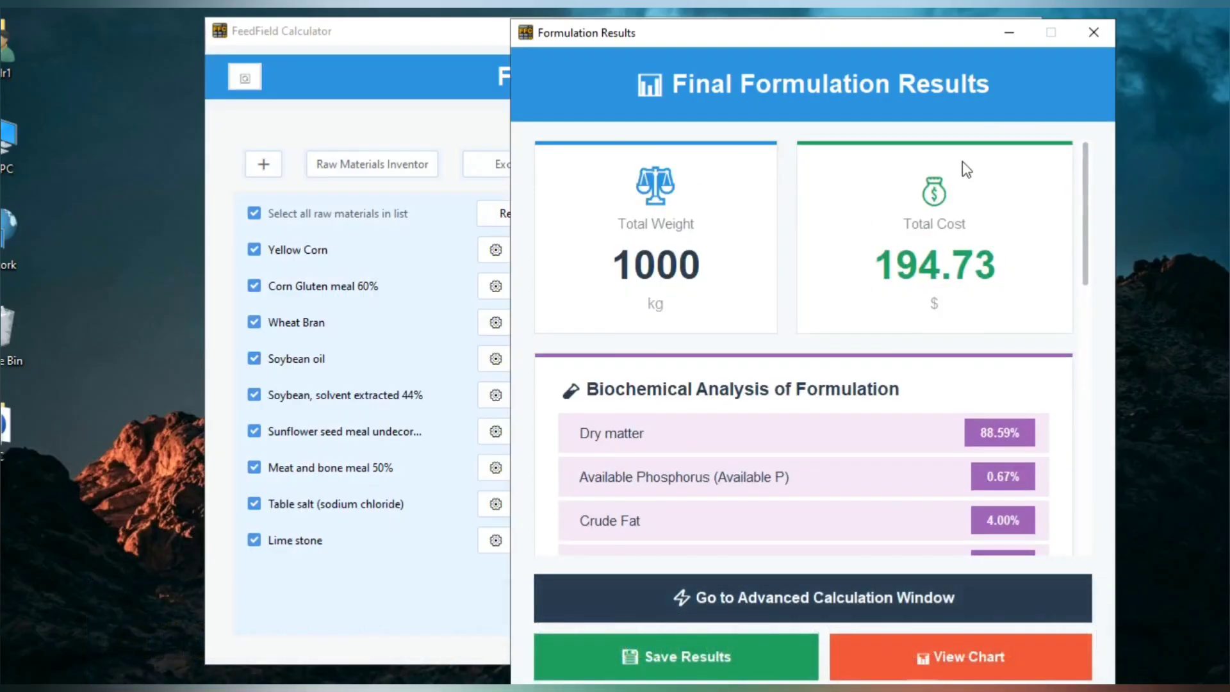